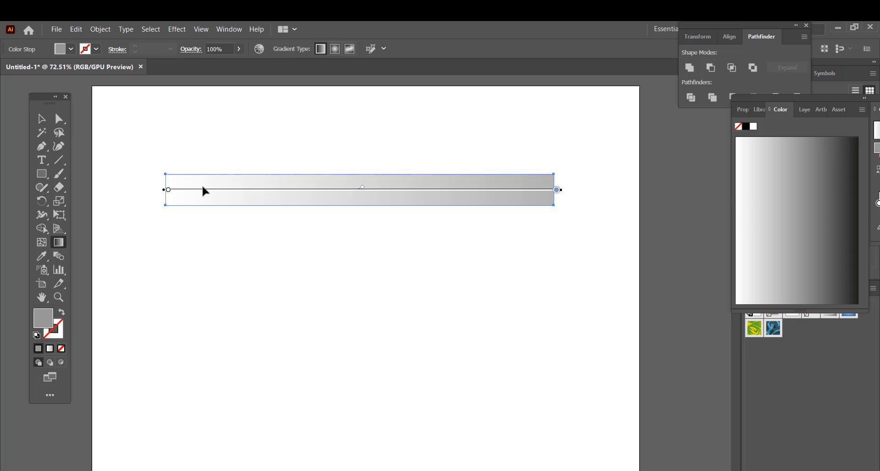
# Step: Add a light grey intermediate colour stop to the long bar's linear gradient and shift it towards the white end
pyautogui.press('v')
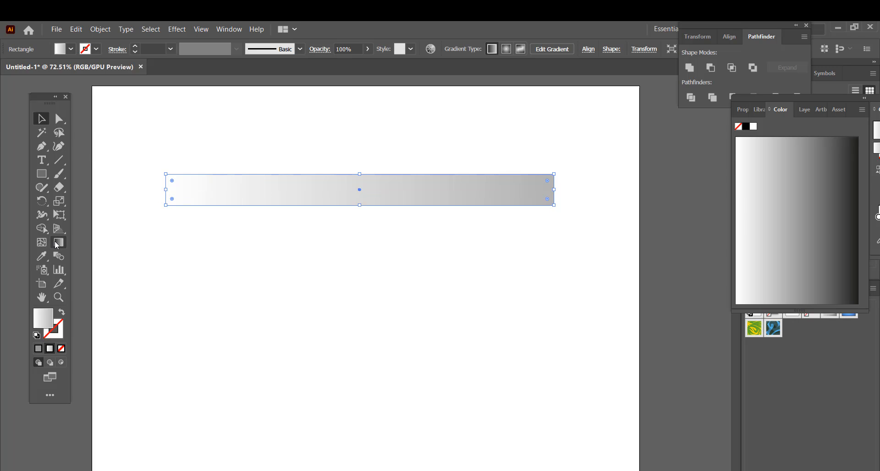
pyautogui.click(58, 243)
pyautogui.moveTo(259, 188); pyautogui.dragTo(281, 188)
pyautogui.click(278, 190)
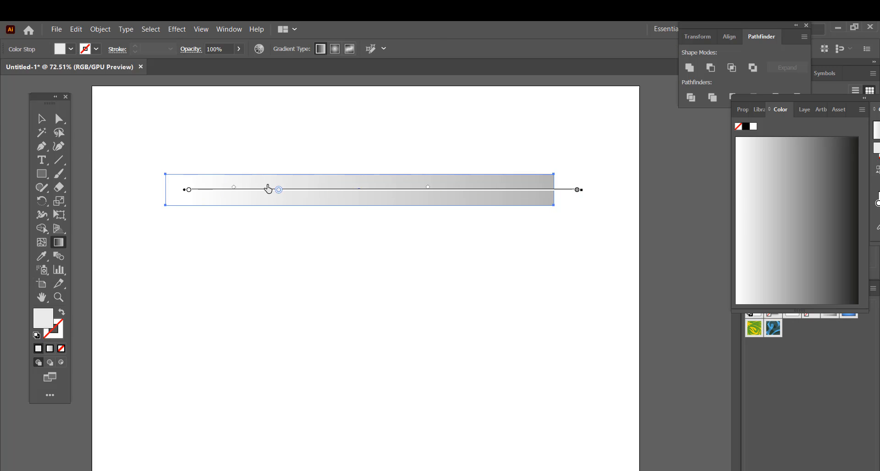
pyautogui.moveTo(228, 198); pyautogui.dragTo(204, 196)
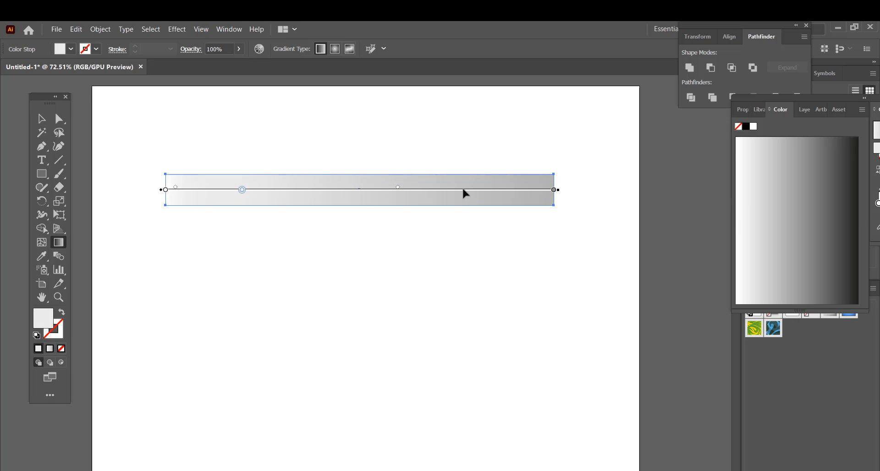
pyautogui.moveTo(461, 188)
pyautogui.mouseDown()
pyautogui.moveTo(395, 190)
pyautogui.moveTo(540, 188)
pyautogui.mouseUp()
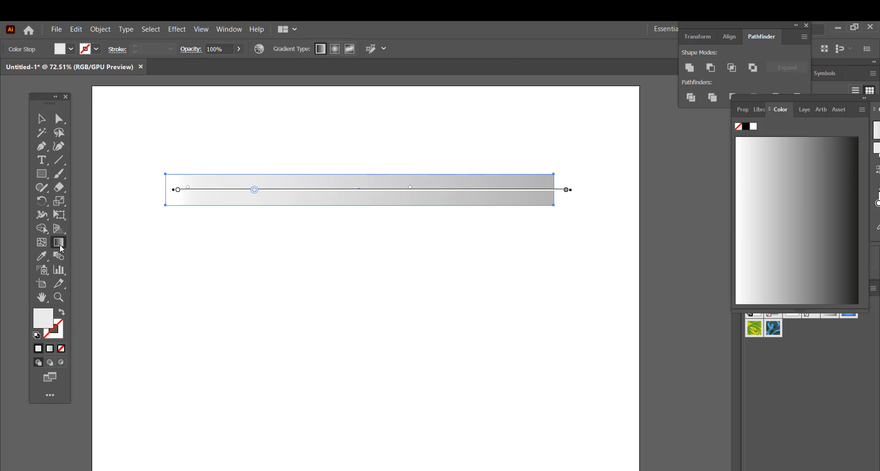
# Step: Redraw the bar's gradient so a narrow grey band sits at its left end, followed by white fading to light grey
pyautogui.moveTo(342, 171); pyautogui.dragTo(175, 187)
pyautogui.moveTo(370, 189); pyautogui.dragTo(190, 188)
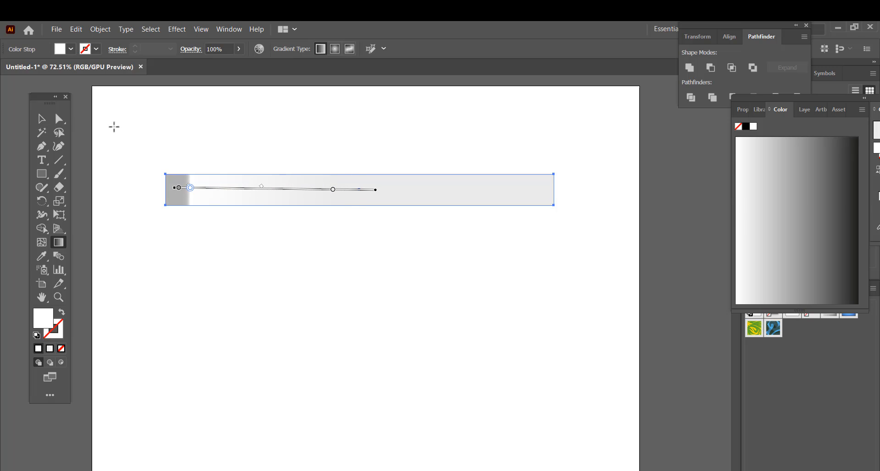
pyautogui.press('v')
pyautogui.click(167, 132)
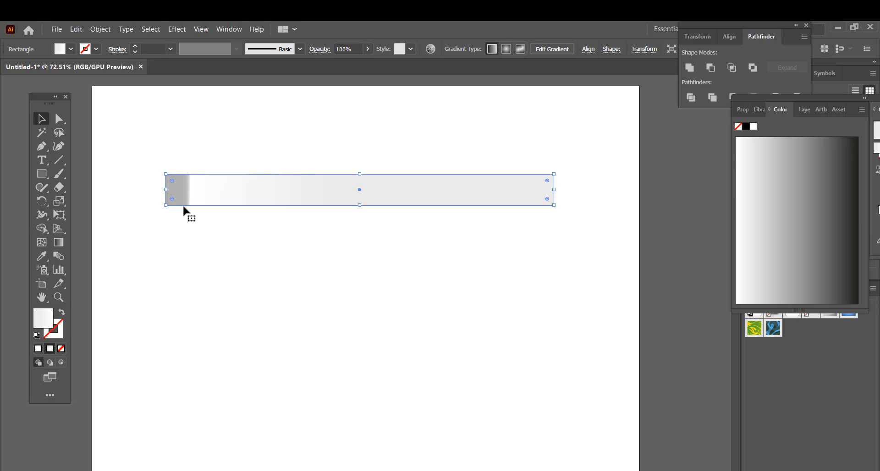
# Step: Duplicate the bar, mirror the copy horizontally and overlap it on the original so grey bands cap both ends
pyautogui.hotkey('ctrl', 'v')
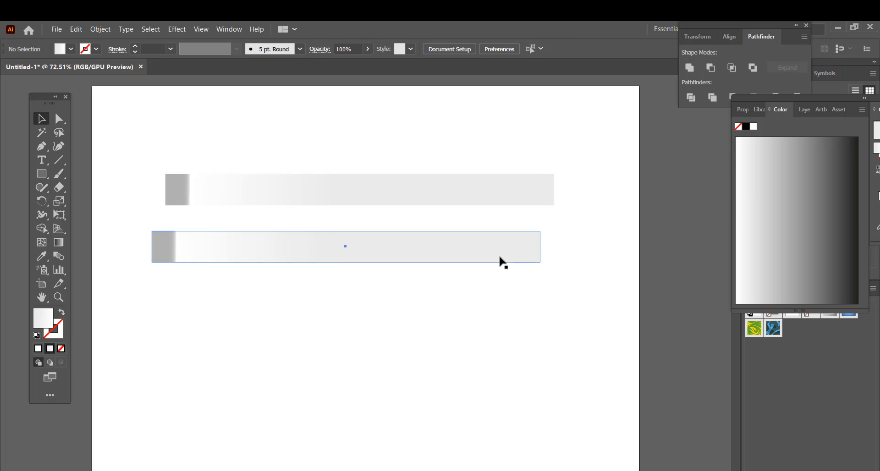
pyautogui.moveTo(543, 265); pyautogui.dragTo(211, 231)
pyautogui.moveTo(356, 250); pyautogui.dragTo(367, 198)
pyautogui.click(362, 216)
pyautogui.click(356, 268)
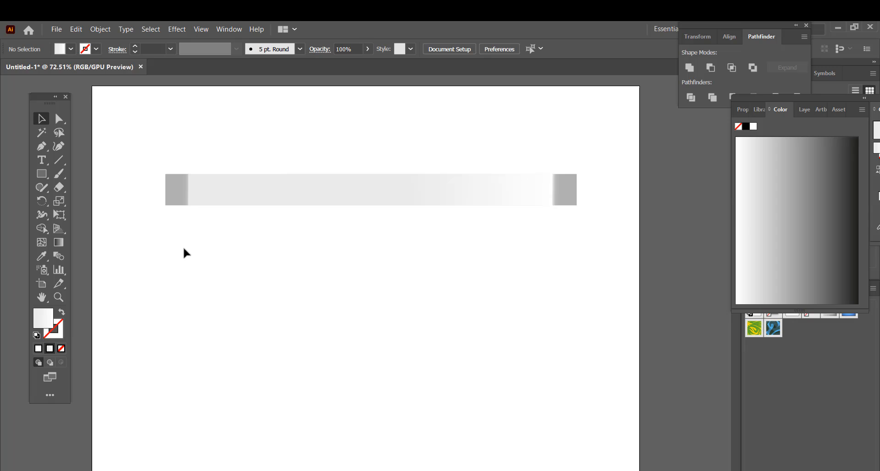
# Step: Group the two overlapping gradient bars into one object
pyautogui.moveTo(112, 163); pyautogui.dragTo(446, 201)
pyautogui.rightClick(548, 195)
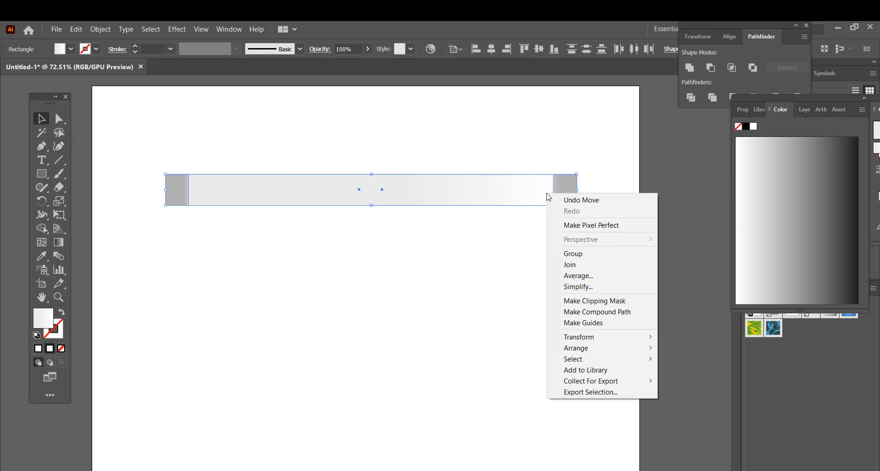
pyautogui.click(567, 252)
# Step: Duplicate the grouped bar in front and move the copy straight down the page, aligned with the original
pyautogui.hotkey('ctrl', 'c')
pyautogui.hotkey('ctrl', 'f')
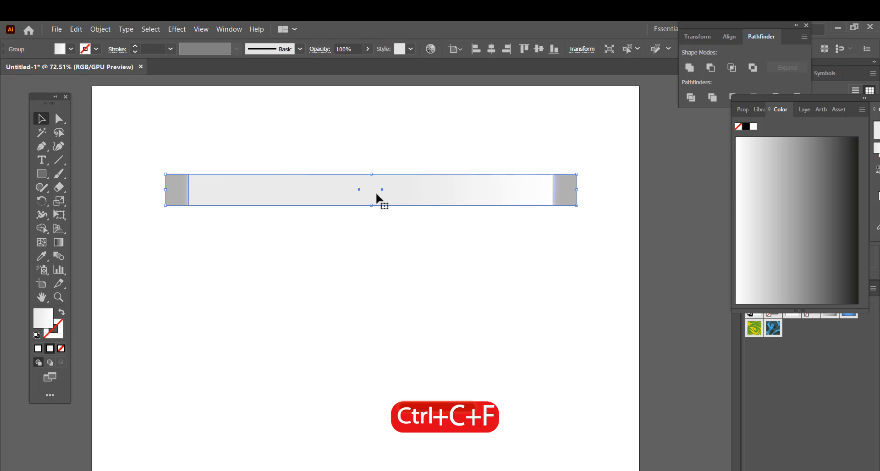
pyautogui.moveTo(375, 191); pyautogui.dragTo(414, 333)
pyautogui.click(408, 293)
pyautogui.click(294, 271)
# Step: Draw a full-width rectangle filling the space between the upper and lower bars
pyautogui.click(41, 175)
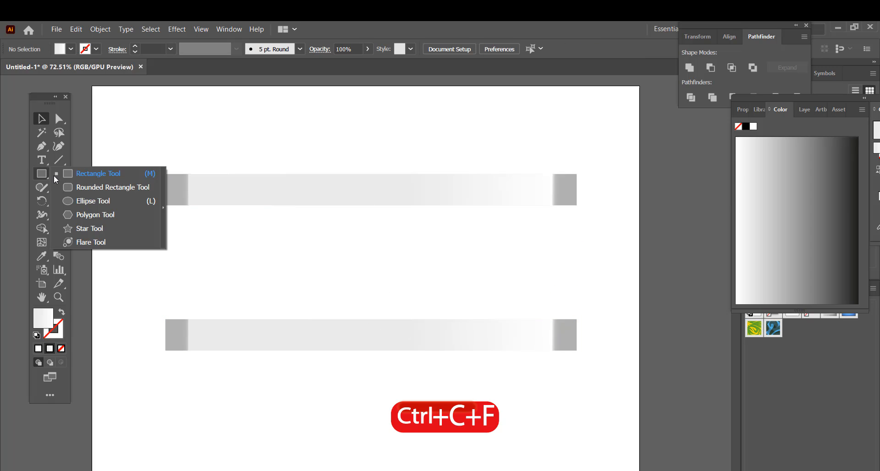
pyautogui.moveTo(166, 205); pyautogui.dragTo(576, 322)
pyautogui.click(129, 193)
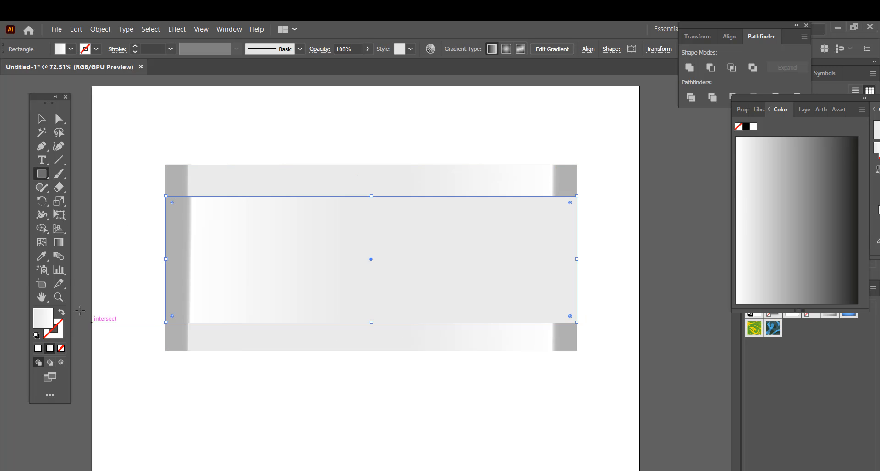
# Step: Add an intermediate light colour stop to the middle rectangle's gradient and start the gradient at the rectangle's left edge
pyautogui.click(58, 244)
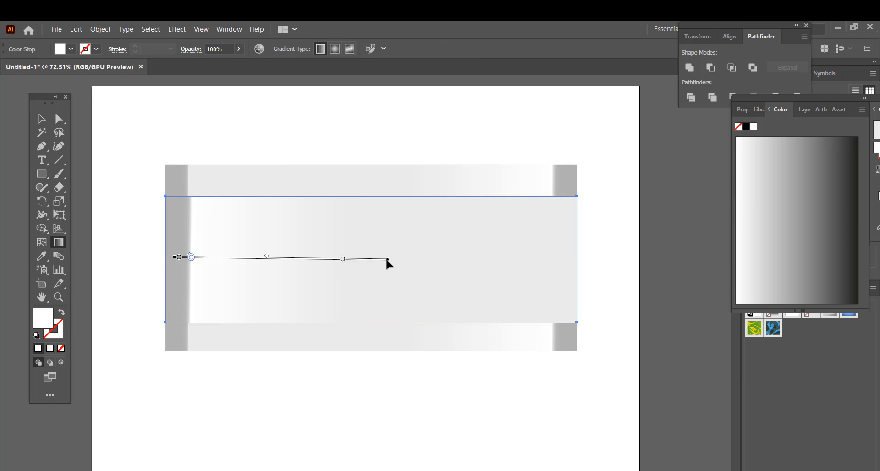
pyautogui.moveTo(387, 259)
pyautogui.mouseDown()
pyautogui.moveTo(534, 257)
pyautogui.moveTo(482, 272)
pyautogui.moveTo(305, 258)
pyautogui.mouseUp()
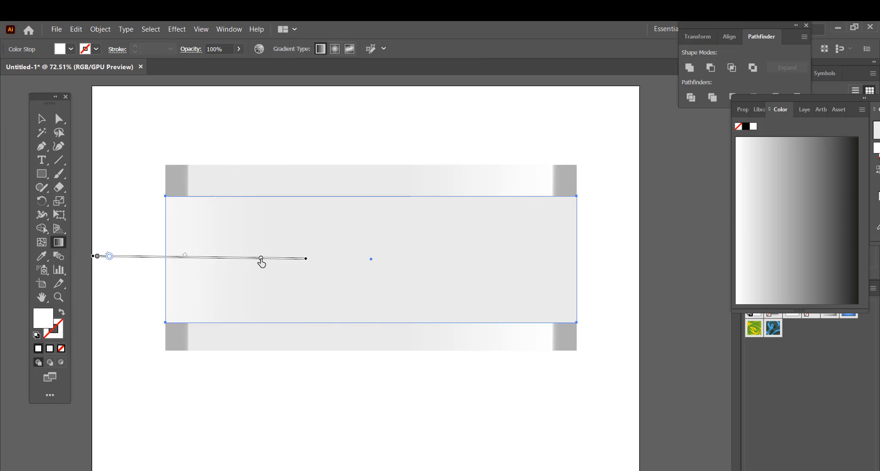
pyautogui.click(218, 260)
pyautogui.moveTo(240, 258); pyautogui.dragTo(442, 260)
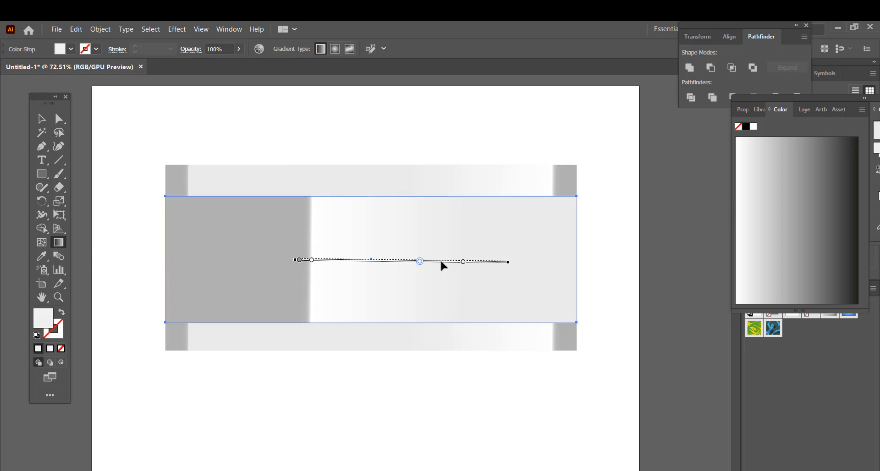
pyautogui.moveTo(297, 260); pyautogui.dragTo(167, 257)
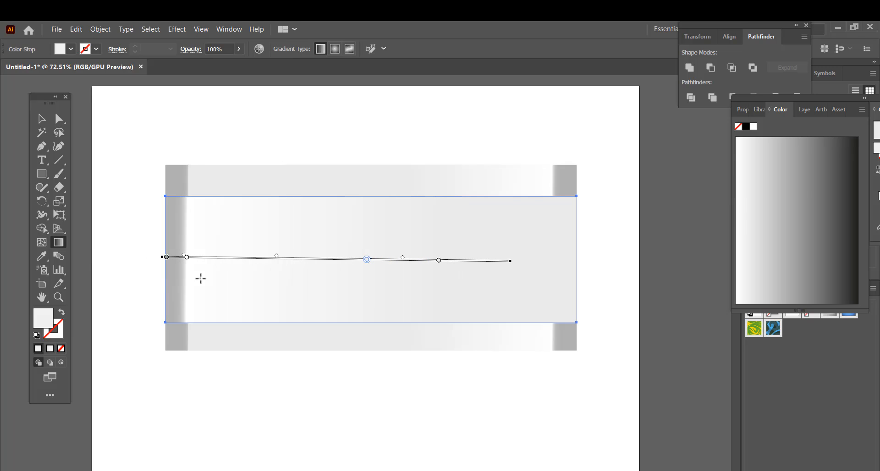
# Step: Stretch the gradient across the middle rectangle's full width and align its inner stops with the bars' grey end bands
pyautogui.moveTo(510, 265); pyautogui.dragTo(583, 265)
pyautogui.moveTo(237, 257); pyautogui.dragTo(166, 258)
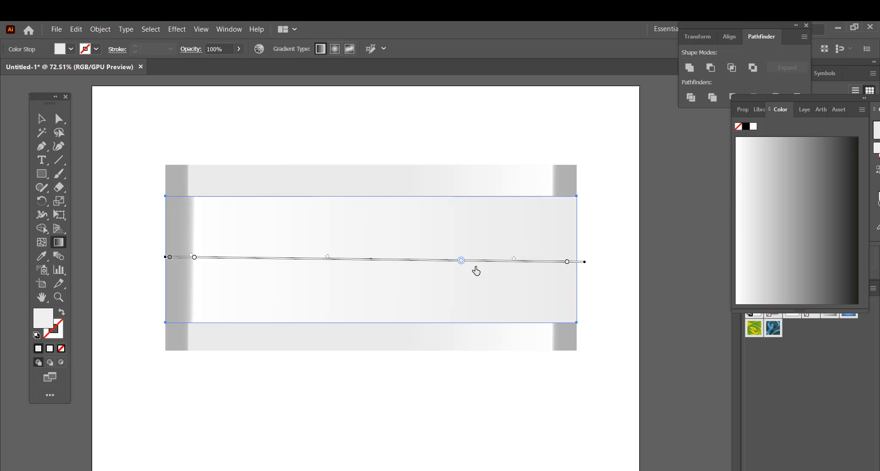
pyautogui.moveTo(194, 258); pyautogui.dragTo(191, 257)
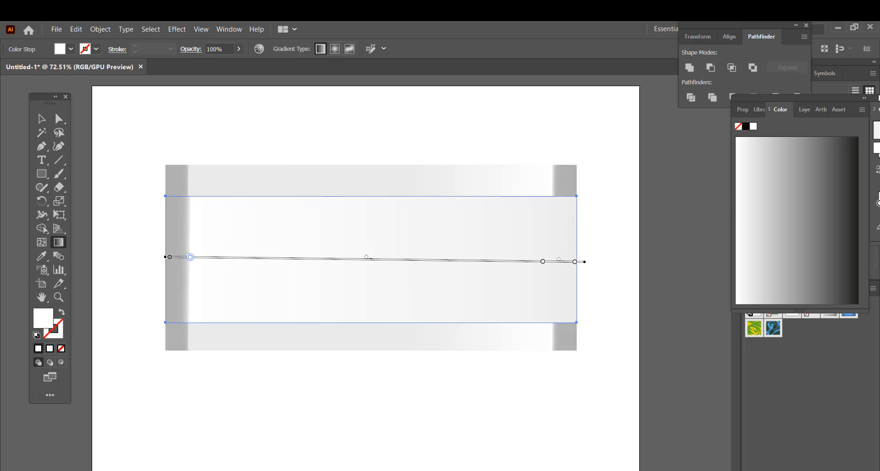
pyautogui.moveTo(544, 263); pyautogui.dragTo(556, 263)
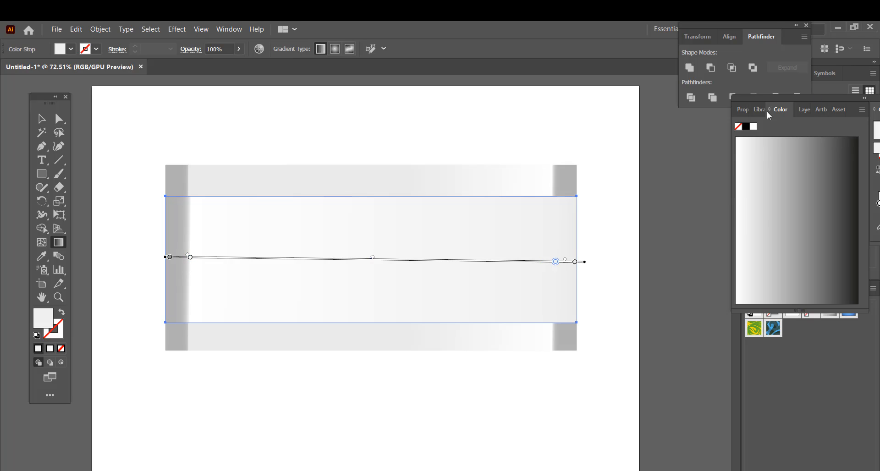
# Step: Using the RGB colour spectrum, recolour the right-hand stops and the leftmost stop of the middle rectangle's gradient near-black
pyautogui.click(861, 109)
pyautogui.click(775, 137)
pyautogui.click(792, 290)
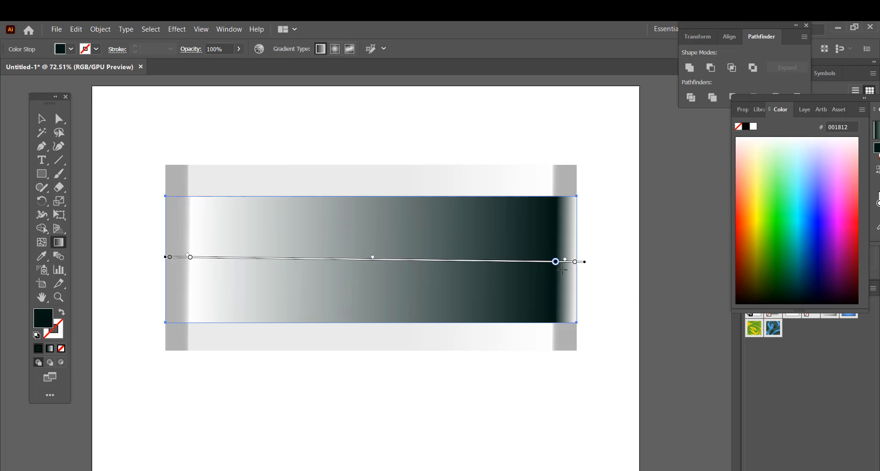
pyautogui.click(169, 257)
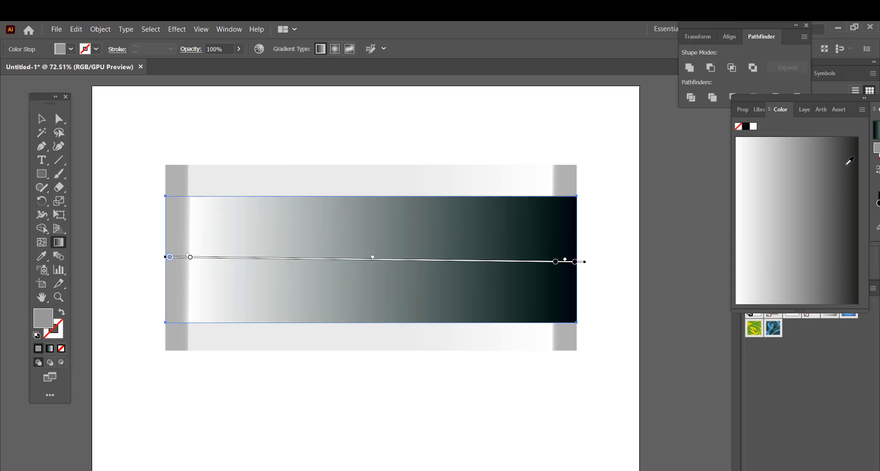
pyautogui.click(861, 109)
pyautogui.click(819, 149)
pyautogui.click(786, 302)
# Step: Colour the middle rectangle's left inner gradient stop blue 00D4E1 and its right inner stop blue 16DEFF
pyautogui.click(190, 258)
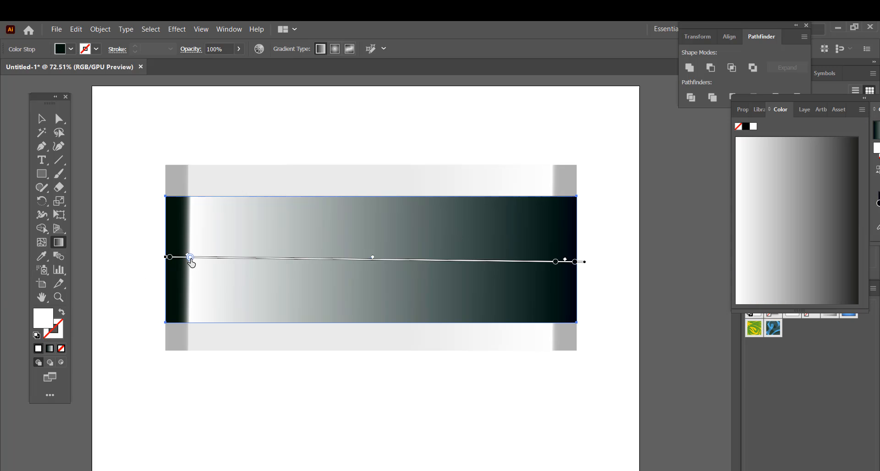
pyautogui.click(862, 110)
pyautogui.click(818, 145)
pyautogui.click(786, 224)
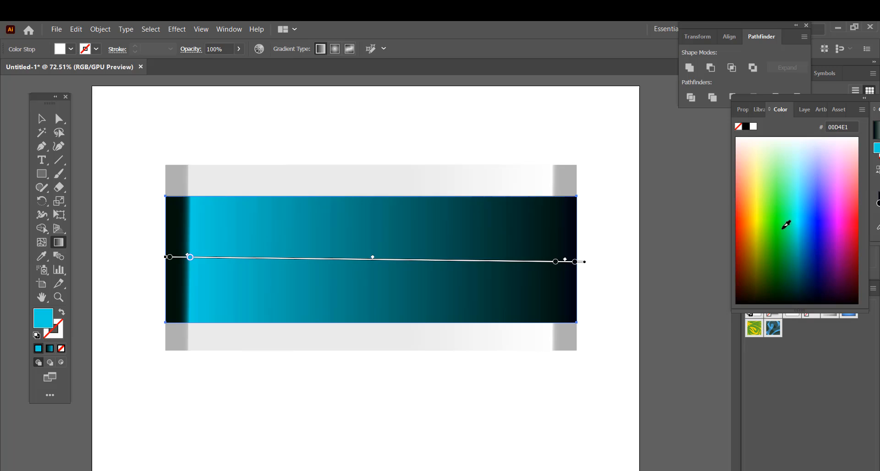
pyautogui.click(556, 262)
pyautogui.click(796, 196)
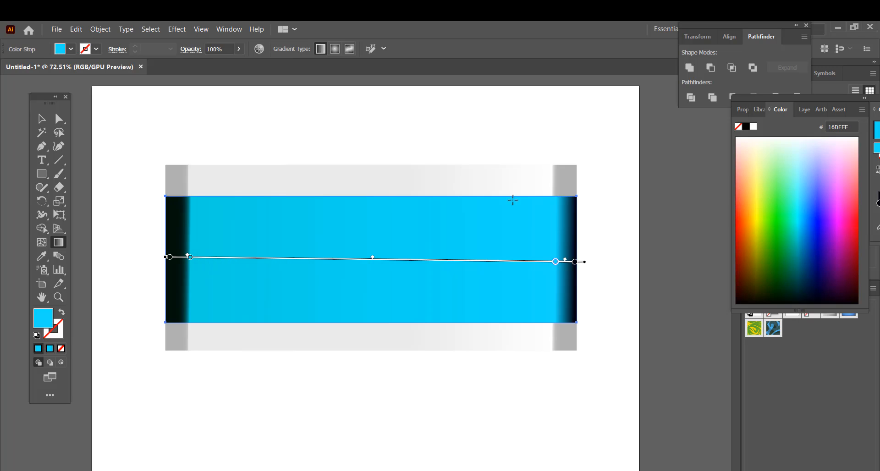
# Step: Bring the two right gradient stops together at the edge of the right end band and colour the inner one grey 9D9D9C
pyautogui.moveTo(556, 263); pyautogui.dragTo(554, 262)
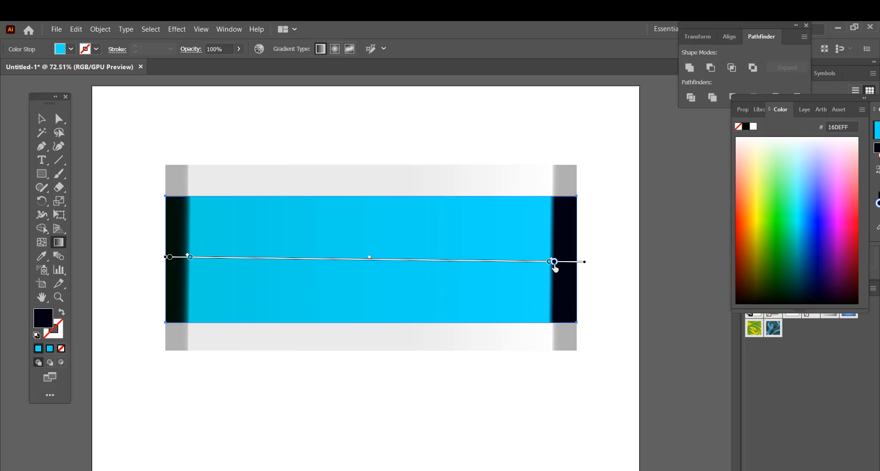
pyautogui.click(548, 262)
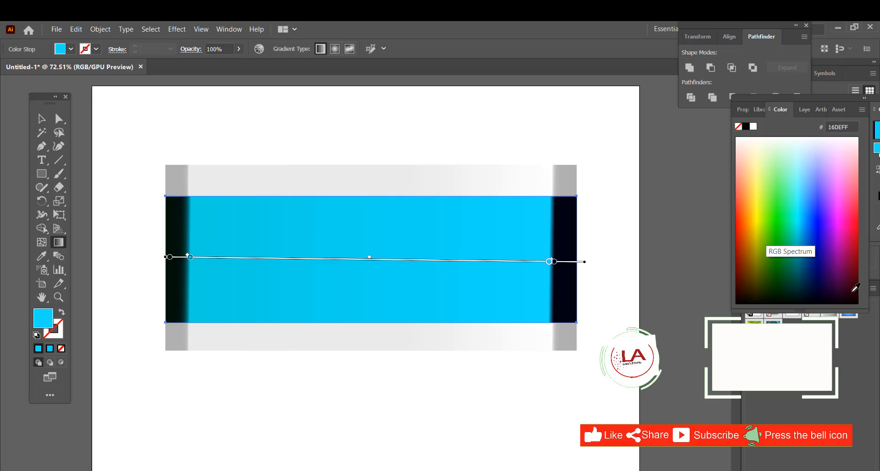
pyautogui.click(71, 48)
pyautogui.click(54, 93)
# Step: Change the middle rectangle's left inner gradient stop to the dark grey swatch 575756
pyautogui.click(188, 256)
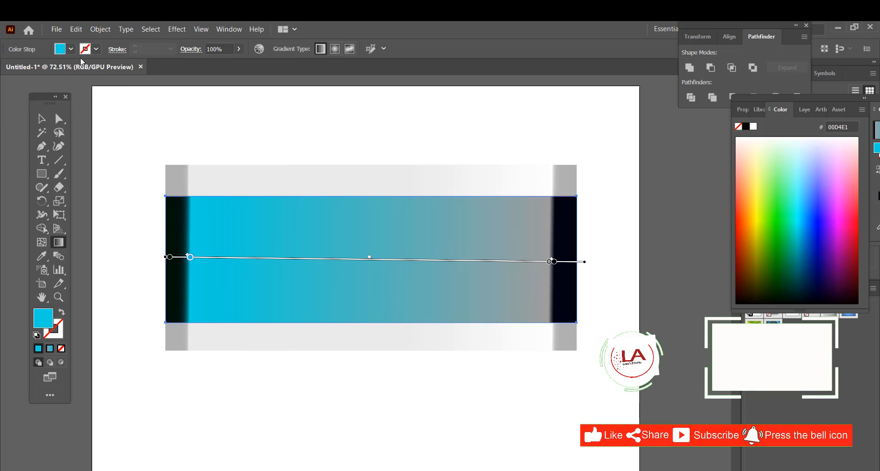
pyautogui.click(71, 48)
pyautogui.click(18, 93)
pyautogui.click(548, 265)
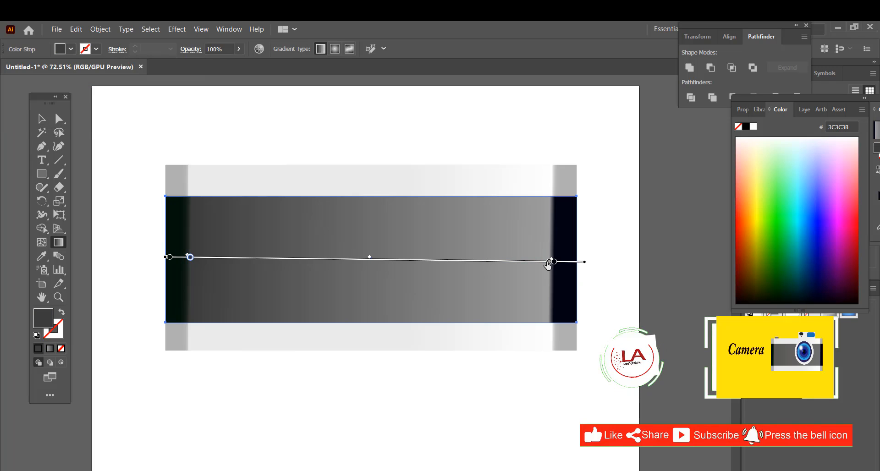
pyautogui.click(73, 49)
pyautogui.click(31, 93)
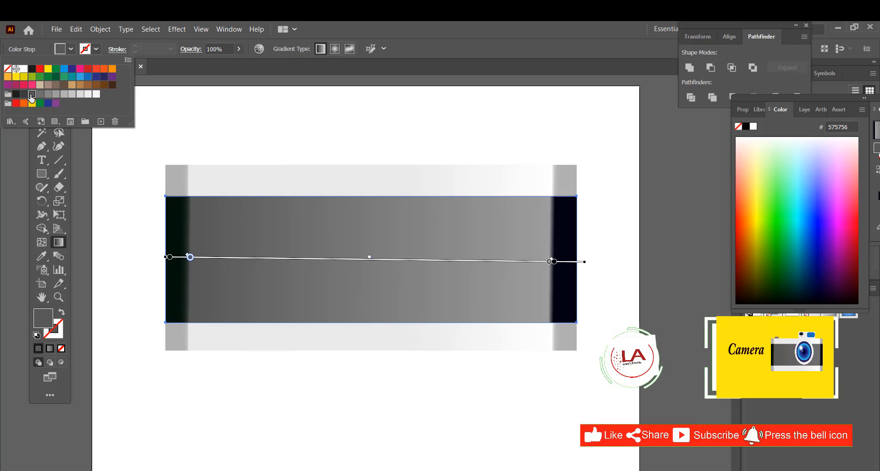
# Step: Change the middle rectangle's right inner gradient stop to grey 706F6F and deselect the rectangle
pyautogui.click(550, 263)
pyautogui.click(71, 49)
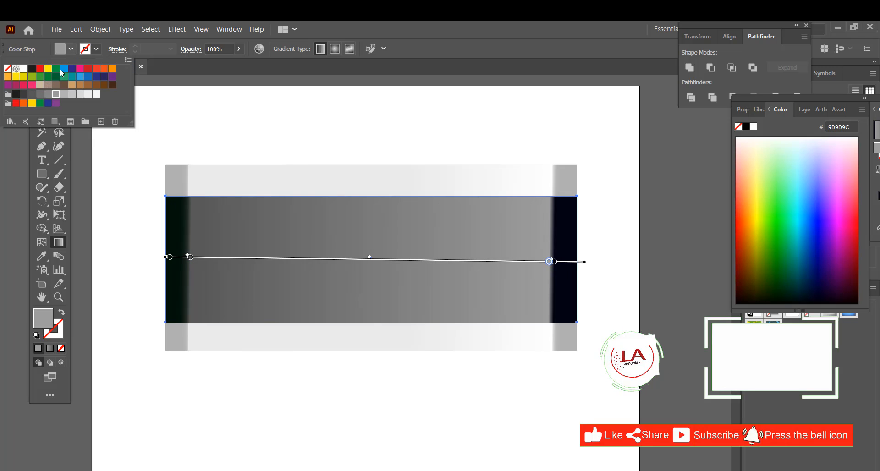
pyautogui.click(40, 94)
pyautogui.press('v')
pyautogui.click(114, 111)
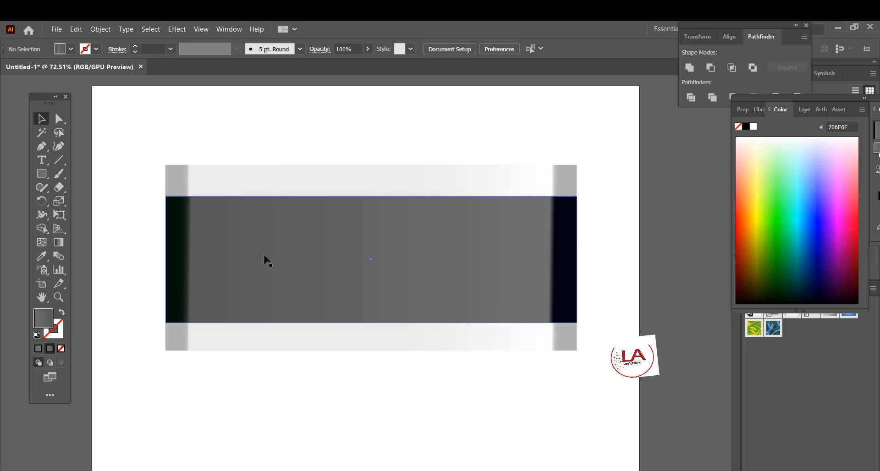
# Step: Send the dark middle rectangle behind the light grey bars
pyautogui.rightClick(266, 255)
pyautogui.moveTo(320, 421)
pyautogui.click(417, 446)
pyautogui.click(271, 434)
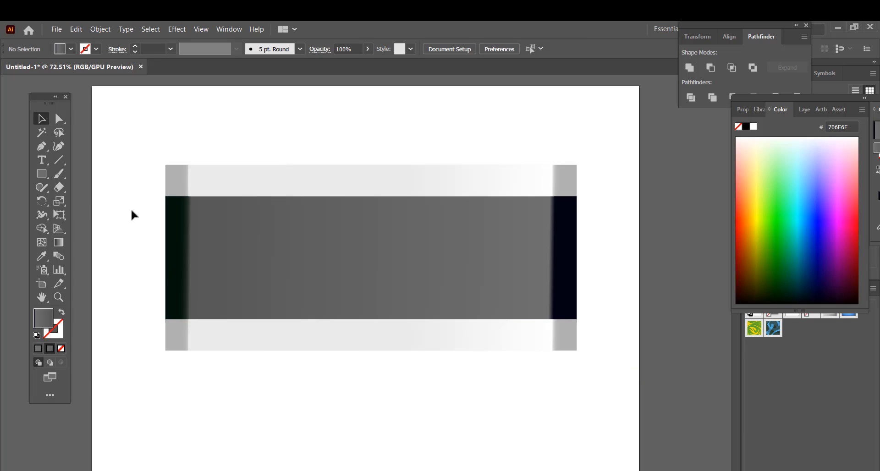
# Step: Select both bars and the middle rectangle, move them slightly down the page together and deselect them
pyautogui.moveTo(132, 210); pyautogui.dragTo(540, 367)
pyautogui.moveTo(414, 316); pyautogui.dragTo(416, 350)
pyautogui.click(225, 139)
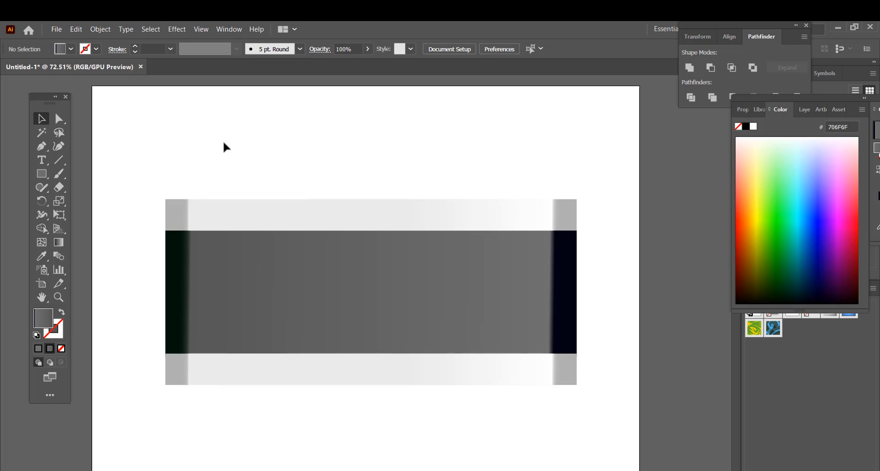
# Step: Move the left inner gradient stop of the dark middle rectangle closer to its left edge to narrow the black band
pyautogui.click(198, 252)
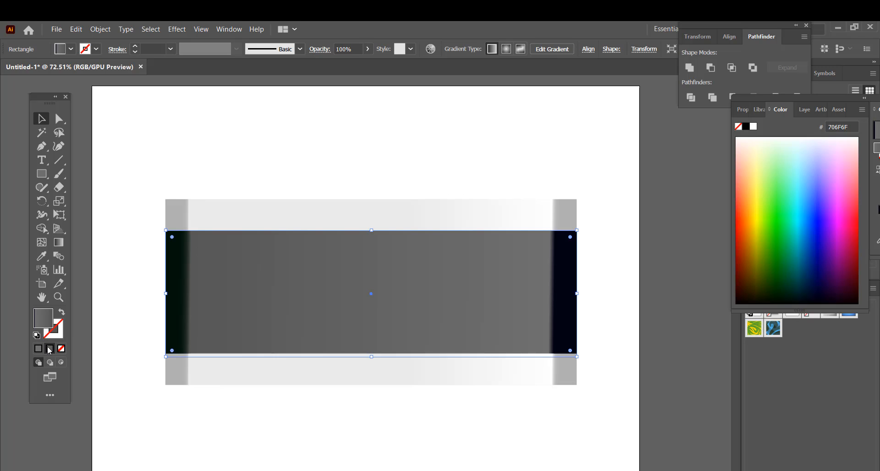
pyautogui.click(59, 242)
pyautogui.moveTo(189, 292); pyautogui.dragTo(183, 292)
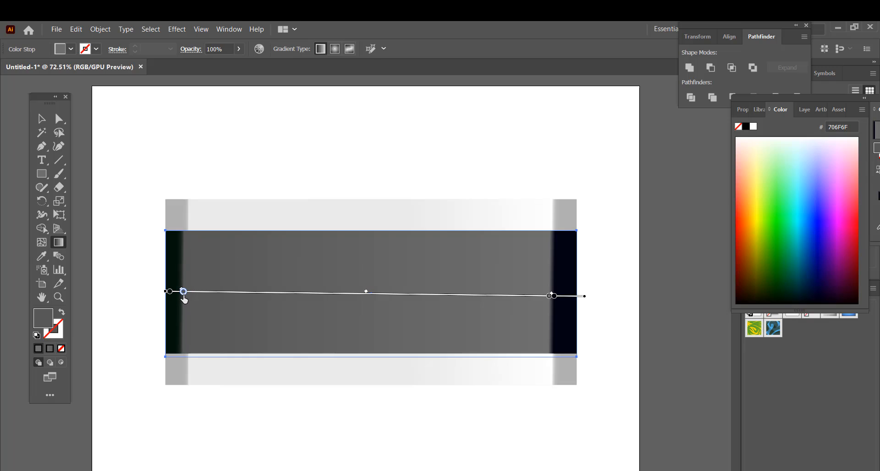
# Step: Move the right inner gradient stop of the dark middle rectangle closer to its right edge
pyautogui.moveTo(554, 296); pyautogui.dragTo(556, 297)
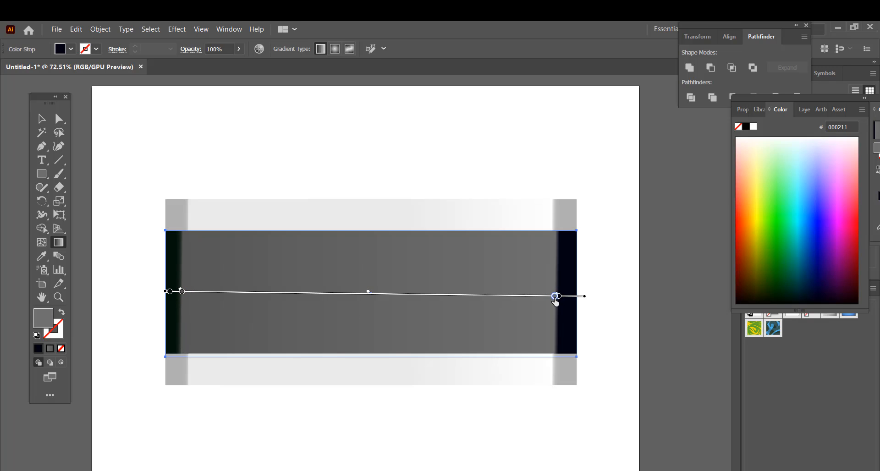
pyautogui.press('v')
pyautogui.click(251, 220)
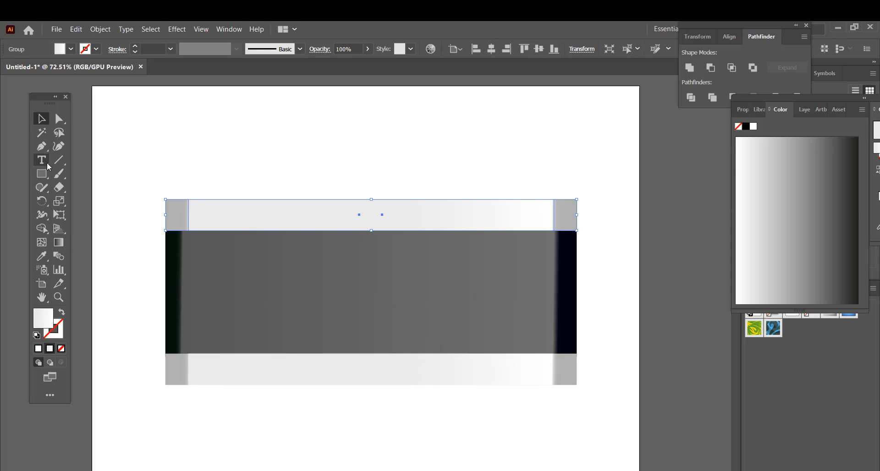
pyautogui.click(59, 242)
pyautogui.click(188, 219)
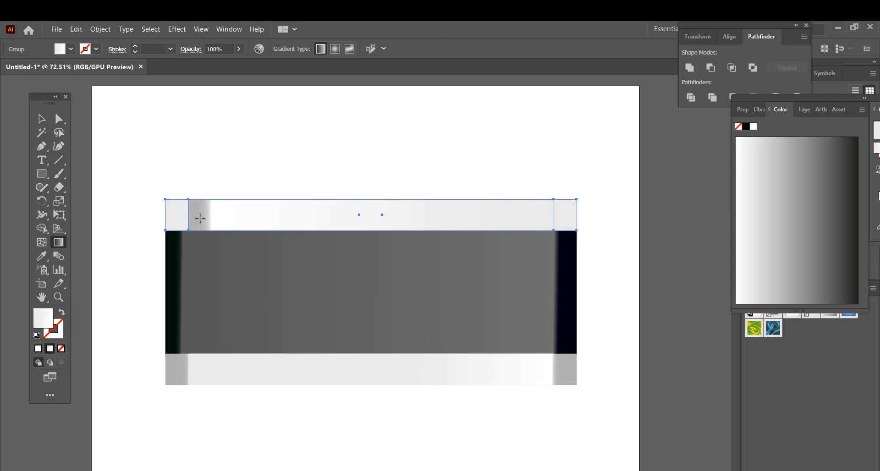
pyautogui.hotkey('ctrl', 'z')
# Step: Move the dark middle rectangle's left inner gradient stop inward so its black band matches the bars' grey end width
pyautogui.click(180, 294)
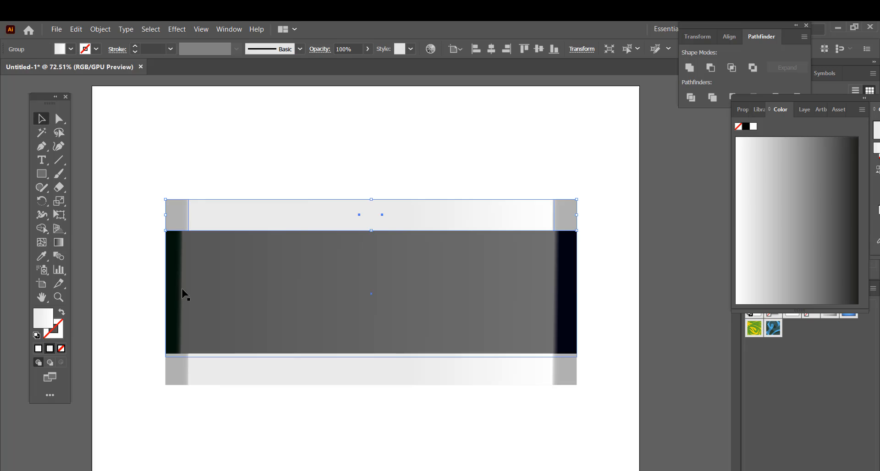
pyautogui.click(182, 292)
pyautogui.moveTo(181, 293); pyautogui.dragTo(188, 294)
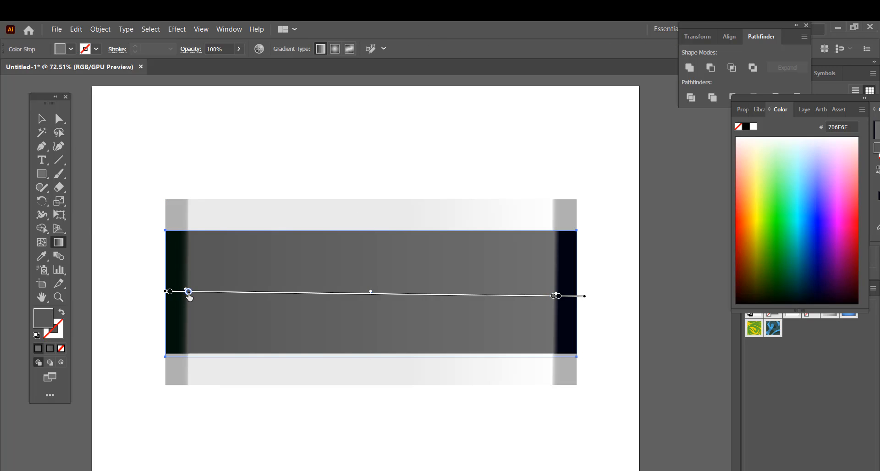
# Step: Send the dark middle rectangle to the back, behind the two light grey bars
pyautogui.click(41, 119)
pyautogui.rightClick(269, 310)
pyautogui.moveTo(321, 255)
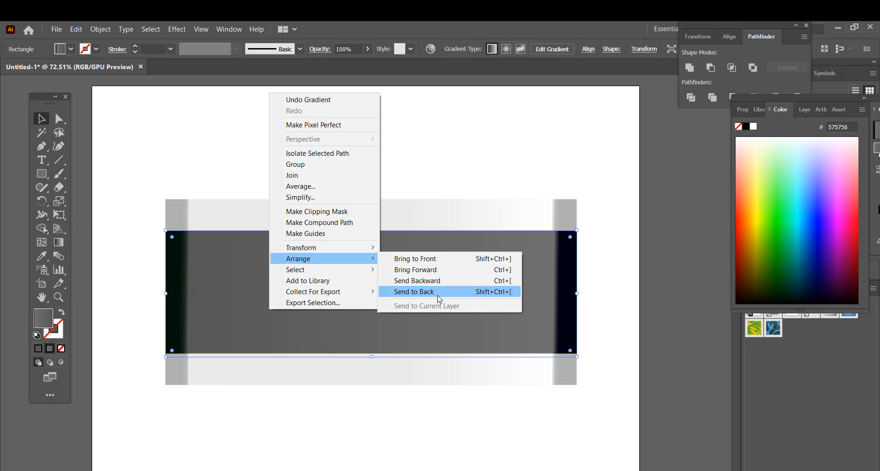
pyautogui.click(442, 290)
pyautogui.rightClick(463, 317)
# Step: Move the upper bar and middle rectangle down the page and place the lower bar flush against the rectangle's bottom edge
pyautogui.moveTo(157, 178); pyautogui.dragTo(375, 319)
pyautogui.click(507, 393)
pyautogui.click(216, 153)
pyautogui.moveTo(362, 370); pyautogui.dragTo(397, 427)
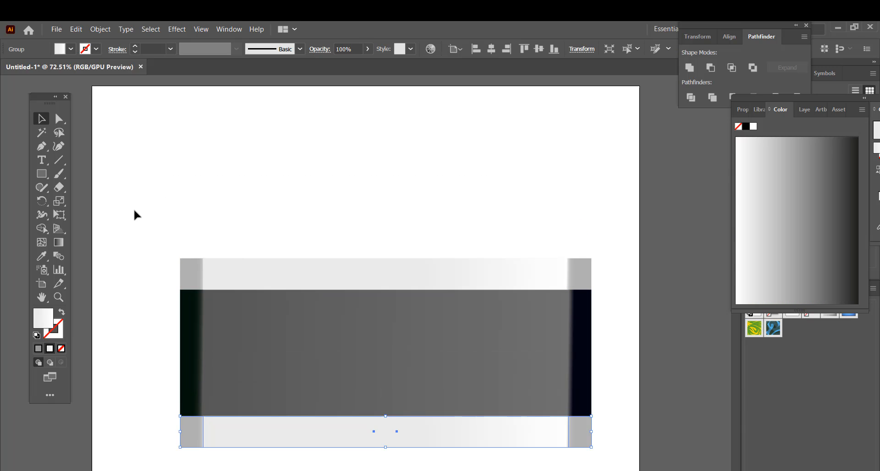
# Step: Group both bars with the middle rectangle and move the group further down the page
pyautogui.moveTo(135, 211); pyautogui.dragTo(542, 450)
pyautogui.rightClick(506, 255)
pyautogui.click(527, 342)
pyautogui.moveTo(457, 367); pyautogui.dragTo(494, 424)
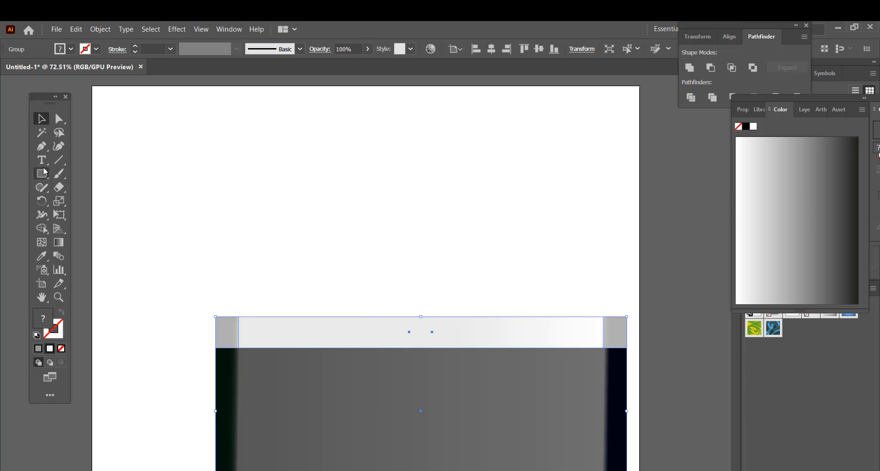
# Step: Draw a circle with the Ellipse tool in the empty area above the camera body and fill it with dark blue 29235C
pyautogui.click(44, 172)
pyautogui.click(91, 200)
pyautogui.moveTo(169, 142); pyautogui.dragTo(290, 264)
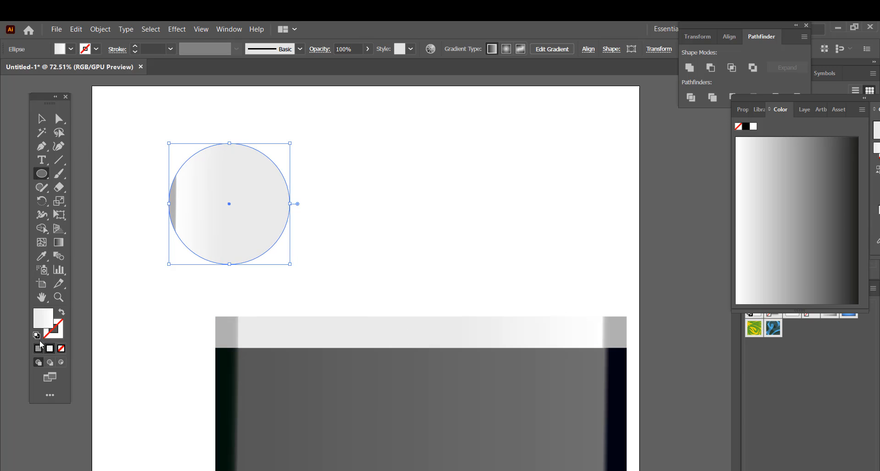
pyautogui.click(71, 49)
pyautogui.click(104, 77)
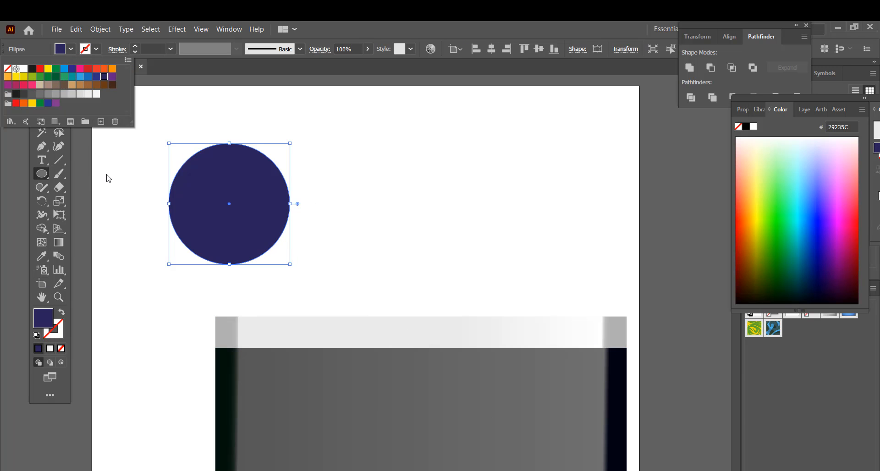
pyautogui.click(115, 185)
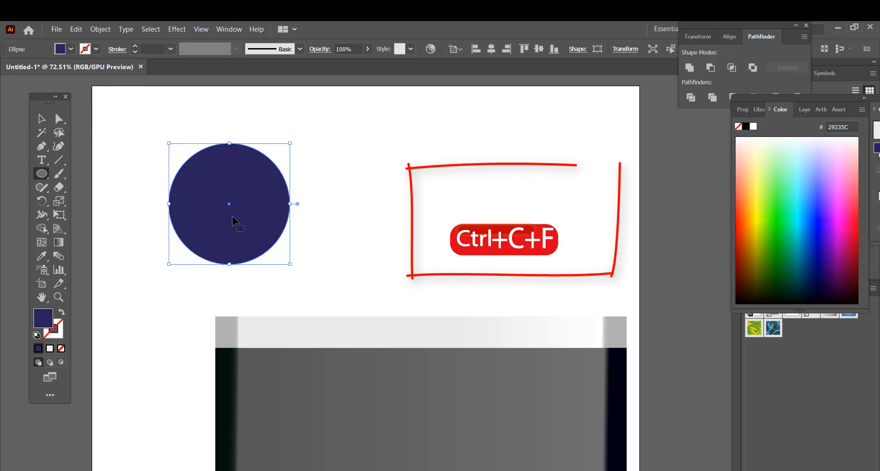
# Step: Add a smaller copy of the circle inside it and fill the copy with light blue 36A9E1
pyautogui.moveTo(234, 202)
pyautogui.mouseDown()
pyautogui.moveTo(232, 255)
pyautogui.moveTo(295, 203)
pyautogui.moveTo(225, 204)
pyautogui.mouseUp()
pyautogui.click(70, 49)
pyautogui.click(76, 78)
pyautogui.click(237, 196)
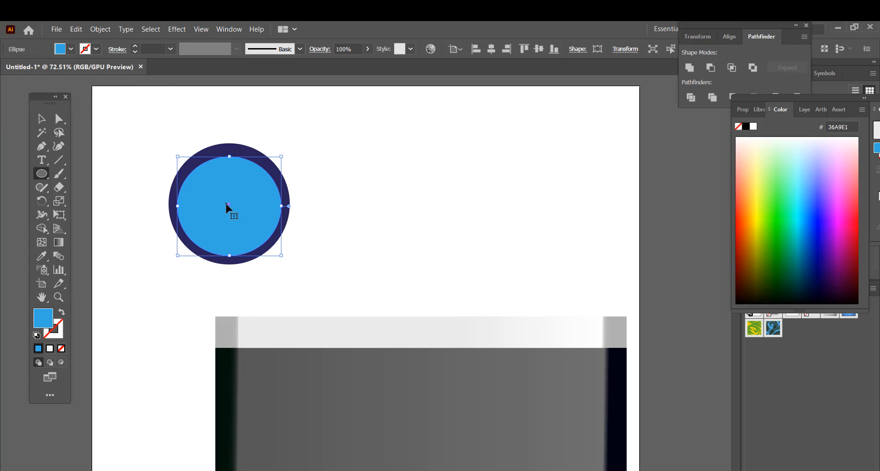
# Step: Shift the light blue circle slightly upward to centre it inside the dark blue circle
pyautogui.click(226, 205)
pyautogui.click(467, 282)
pyautogui.press('v')
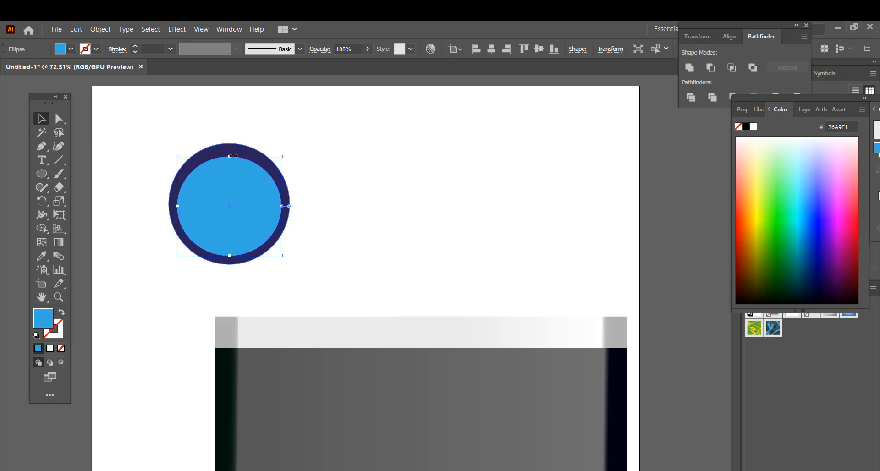
pyautogui.moveTo(233, 156); pyautogui.dragTo(238, 156)
pyautogui.moveTo(257, 202); pyautogui.dragTo(257, 200)
pyautogui.moveTo(283, 262); pyautogui.dragTo(287, 259)
# Step: Add a smaller copy of the light blue circle inside it and fill the copy with mid blue 1D71B8
pyautogui.click(226, 230)
pyautogui.moveTo(177, 155); pyautogui.dragTo(192, 164)
pyautogui.moveTo(281, 162); pyautogui.dragTo(271, 163)
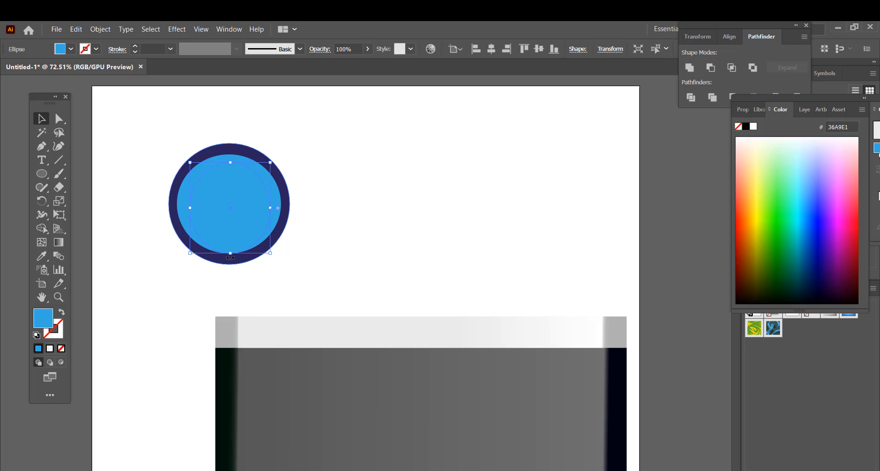
pyautogui.moveTo(231, 253); pyautogui.dragTo(230, 243)
pyautogui.click(69, 49)
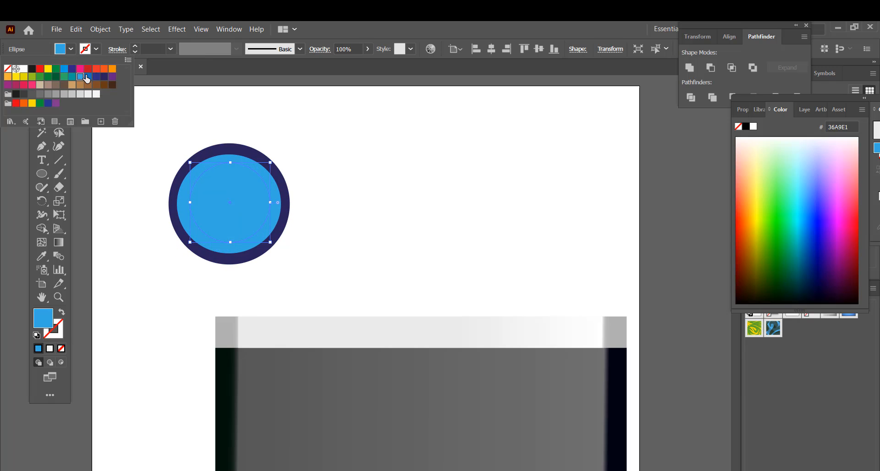
pyautogui.click(85, 77)
# Step: Widen the mid blue circle slightly and centre it within the light blue ring
pyautogui.click(166, 121)
pyautogui.moveTo(226, 217); pyautogui.dragTo(272, 203)
pyautogui.click(320, 192)
pyautogui.moveTo(192, 204); pyautogui.dragTo(190, 203)
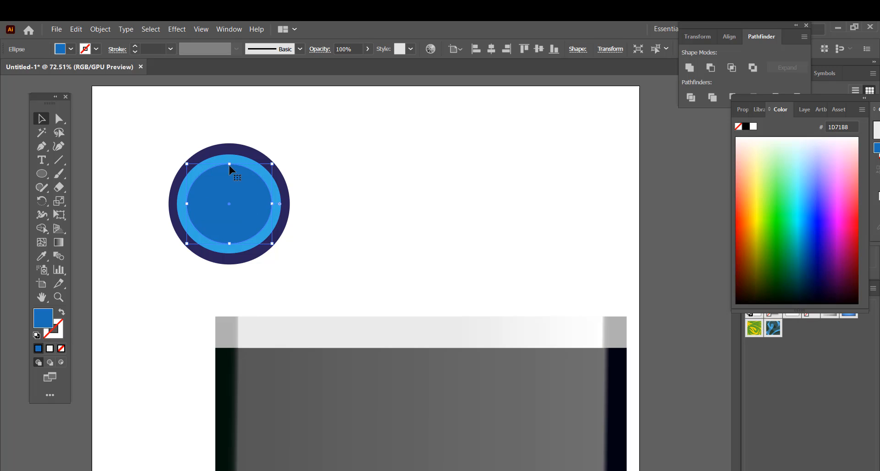
# Step: Add a smaller copy of the mid blue circle inside it and fill the copy with indigo 2D2E83
pyautogui.moveTo(229, 164); pyautogui.dragTo(233, 181)
pyautogui.moveTo(186, 212); pyautogui.dragTo(229, 211)
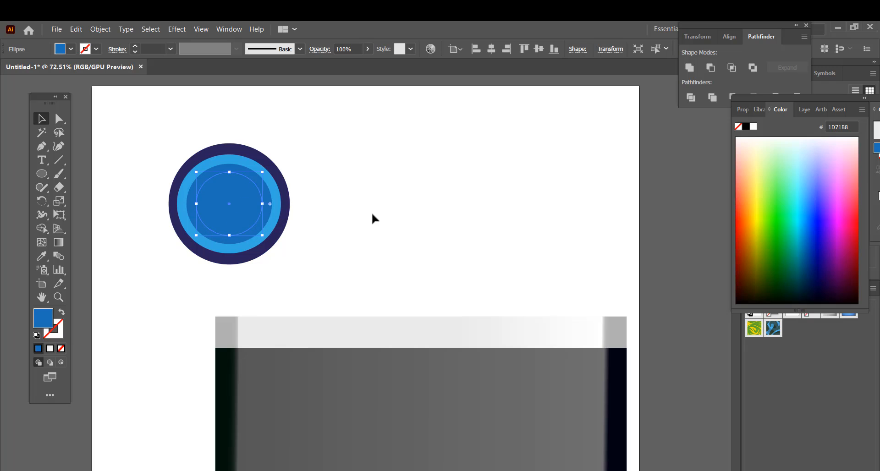
pyautogui.click(71, 49)
pyautogui.click(87, 83)
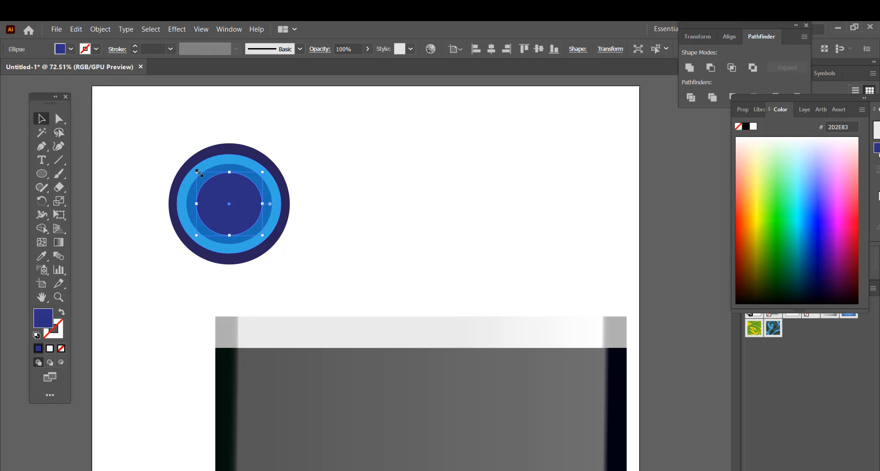
pyautogui.moveTo(199, 174); pyautogui.dragTo(215, 181)
pyautogui.moveTo(242, 218); pyautogui.dragTo(385, 219)
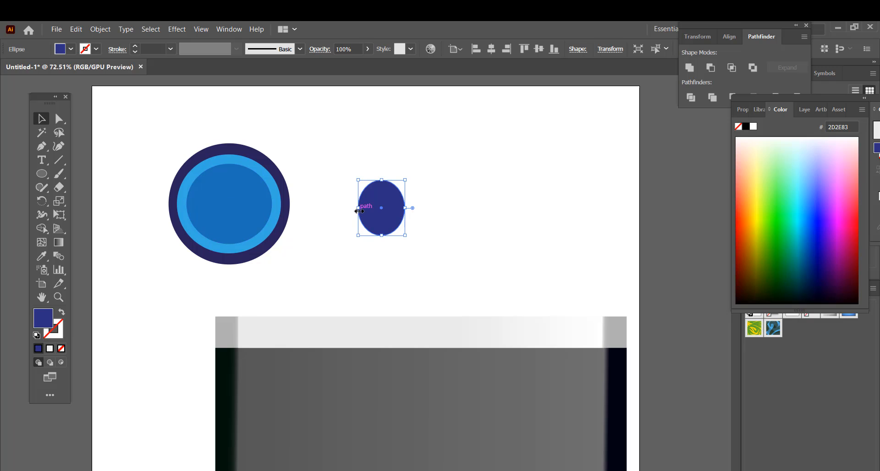
pyautogui.hotkey('ctrl', 'z')
pyautogui.hotkey('ctrl', 'z')
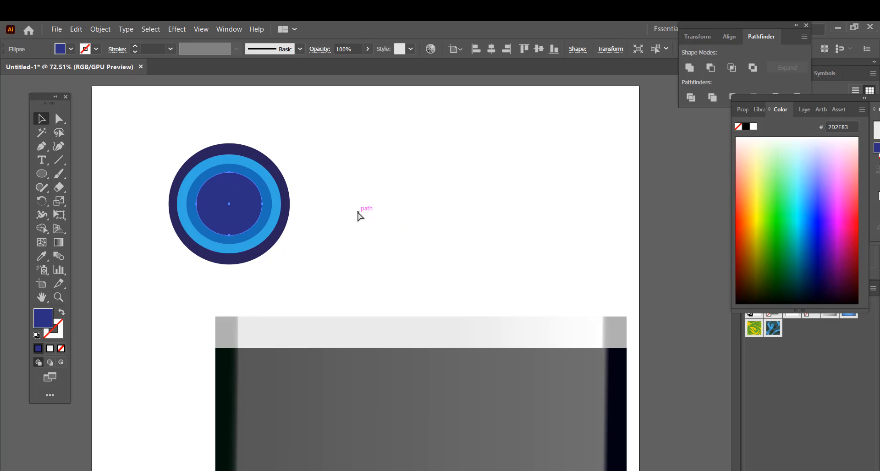
# Step: Paste a smaller copy of the indigo circle in front at its centre and fill it with deep blue 000875
pyautogui.moveTo(197, 172); pyautogui.dragTo(211, 183)
pyautogui.moveTo(237, 235); pyautogui.dragTo(231, 211)
pyautogui.hotkey('ctrl', 'c')
pyautogui.hotkey('ctrl', 'f')
pyautogui.click(70, 48)
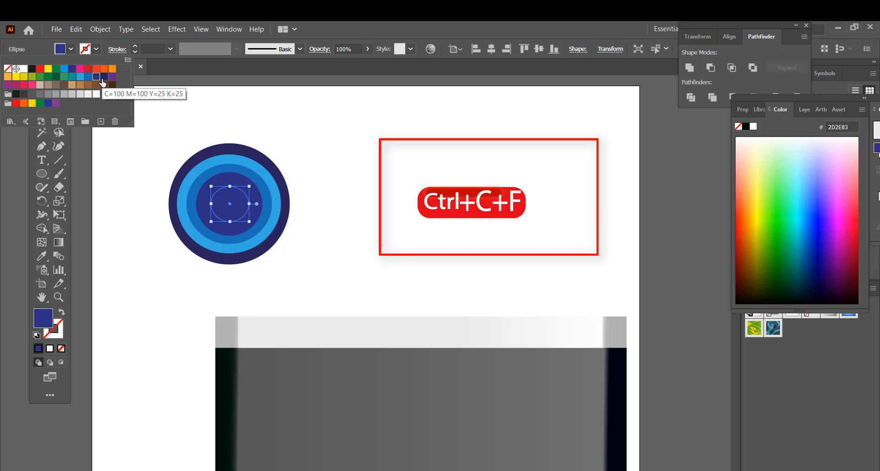
pyautogui.click(88, 78)
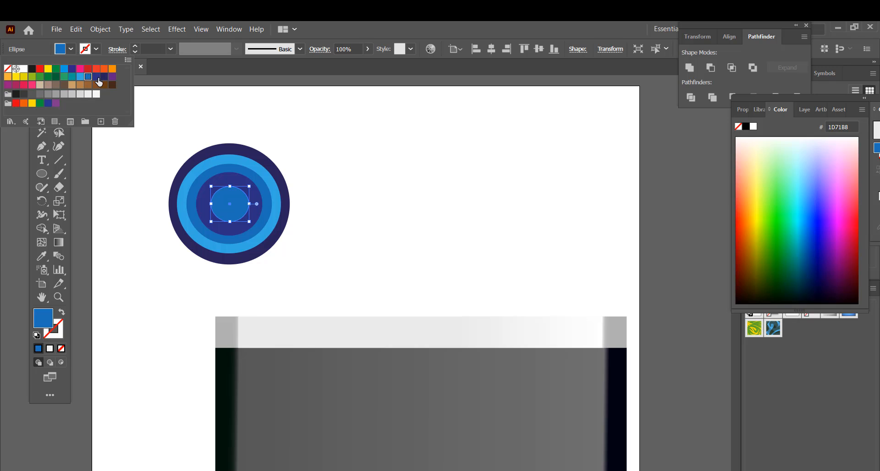
pyautogui.click(829, 248)
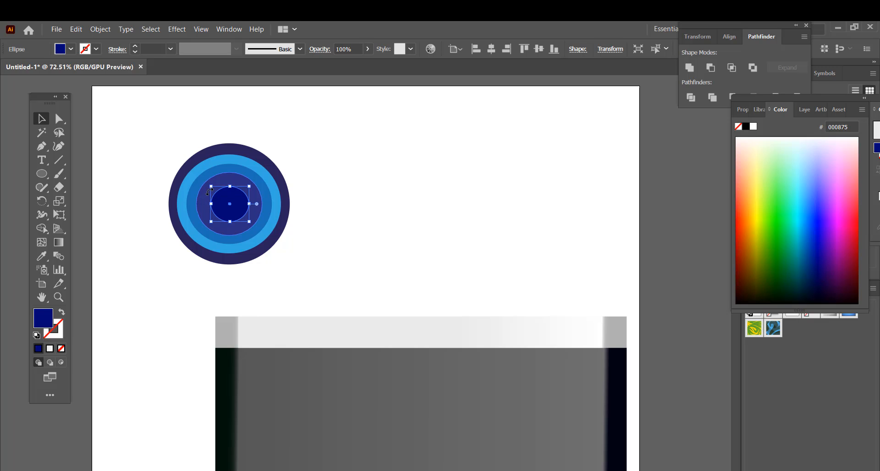
# Step: Add a smaller copy at the centre of the deep blue circle, fill it with near-black 00030F and deselect it
pyautogui.moveTo(210, 187); pyautogui.dragTo(218, 190)
pyautogui.moveTo(232, 221)
pyautogui.mouseDown()
pyautogui.moveTo(243, 202)
pyautogui.moveTo(229, 195)
pyautogui.moveTo(233, 205)
pyautogui.mouseUp()
pyautogui.click(816, 293)
pyautogui.click(417, 220)
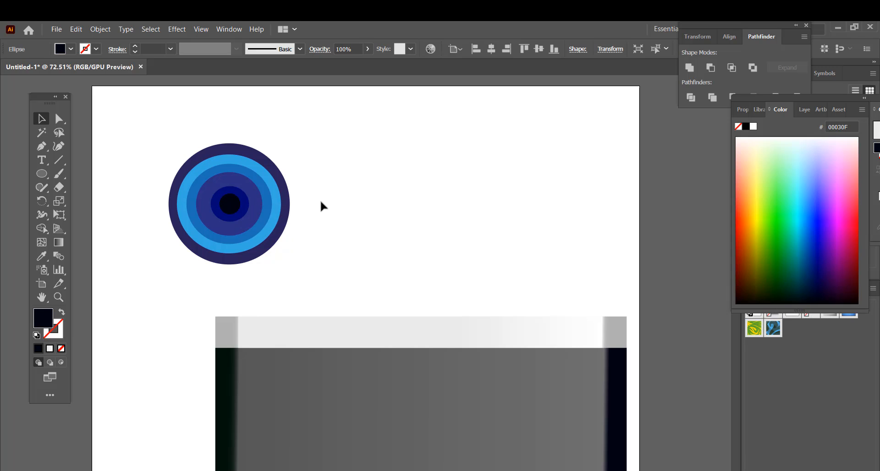
pyautogui.click(320, 200)
# Step: Draw a near-black ellipse larger than the concentric circles, widen it and move it to the free space beside them
pyautogui.moveTo(42, 175); pyautogui.dragTo(82, 199)
pyautogui.moveTo(123, 136); pyautogui.dragTo(236, 289)
pyautogui.press('v')
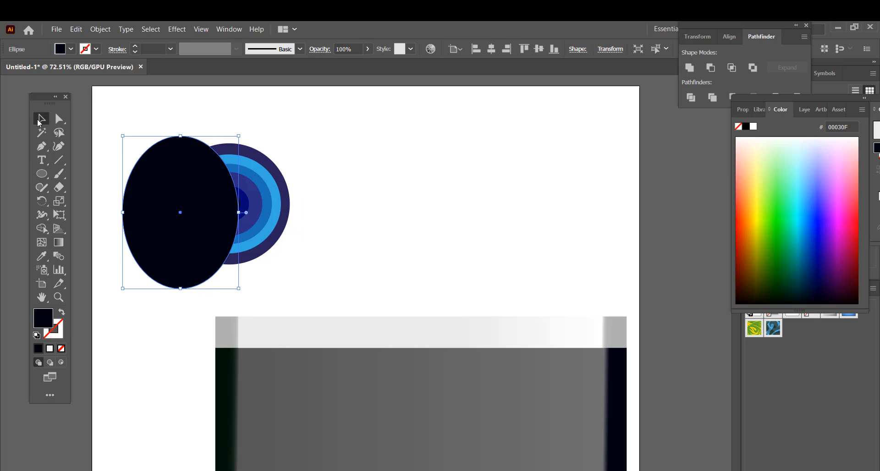
pyautogui.moveTo(155, 230); pyautogui.dragTo(211, 232)
pyautogui.moveTo(177, 209); pyautogui.dragTo(159, 207)
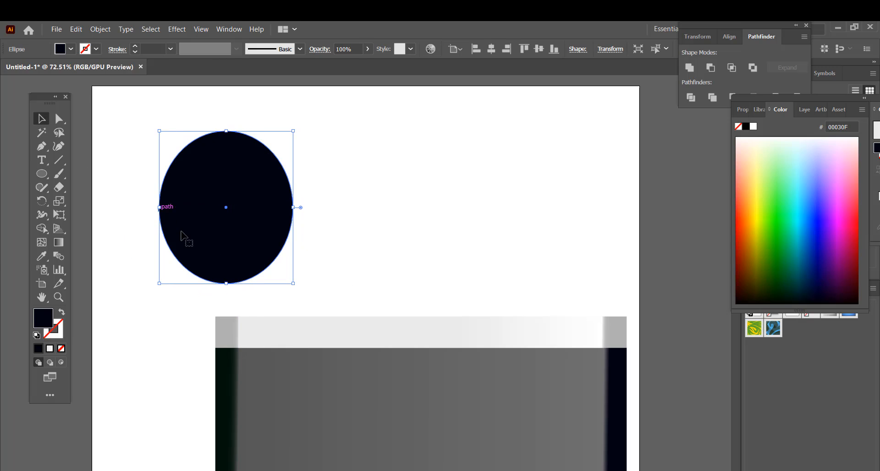
pyautogui.moveTo(226, 284); pyautogui.dragTo(228, 279)
pyautogui.moveTo(260, 254); pyautogui.dragTo(476, 261)
# Step: Group the concentric blue circles and place the group centred in front of the near-black ellipse
pyautogui.moveTo(162, 138); pyautogui.dragTo(273, 248)
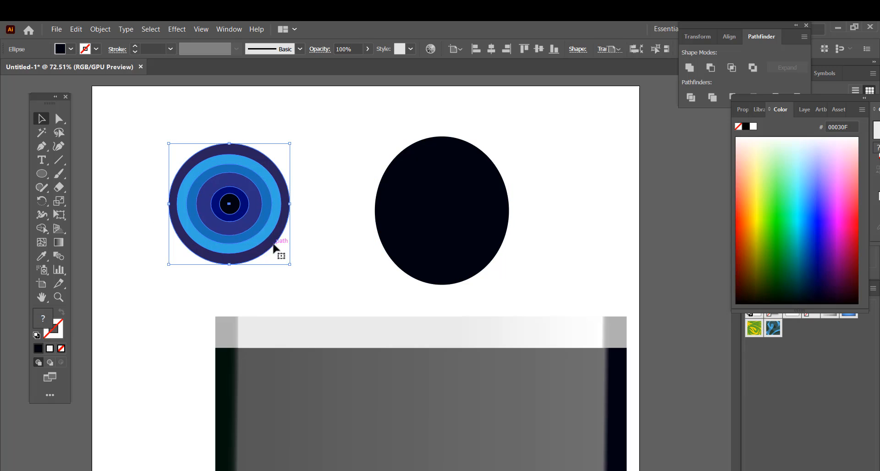
pyautogui.rightClick(260, 230)
pyautogui.click(303, 296)
pyautogui.moveTo(216, 235); pyautogui.dragTo(430, 249)
pyautogui.rightClick(431, 249)
pyautogui.click(568, 364)
# Step: Widen the near-black outer ellipse on both sides into a circle, then fill it with white FFFFFF and deselect it
pyautogui.click(444, 280)
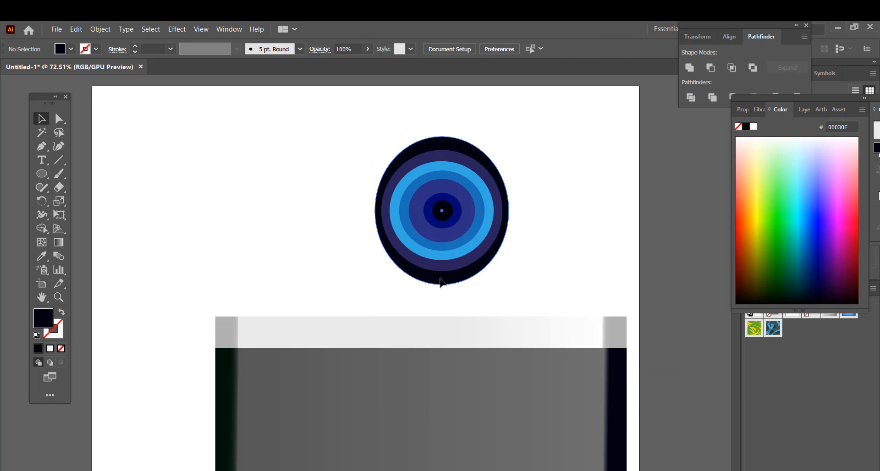
pyautogui.moveTo(375, 212); pyautogui.dragTo(369, 212)
pyautogui.moveTo(510, 213); pyautogui.dragTo(517, 212)
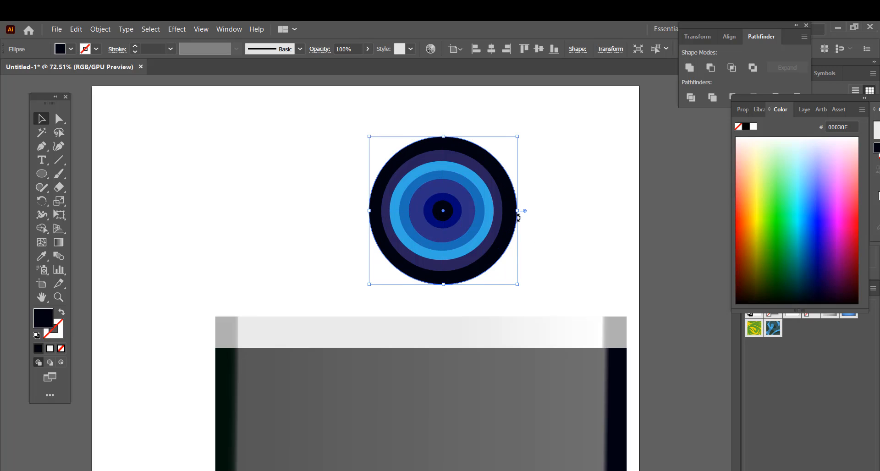
pyautogui.click(753, 126)
pyautogui.click(224, 91)
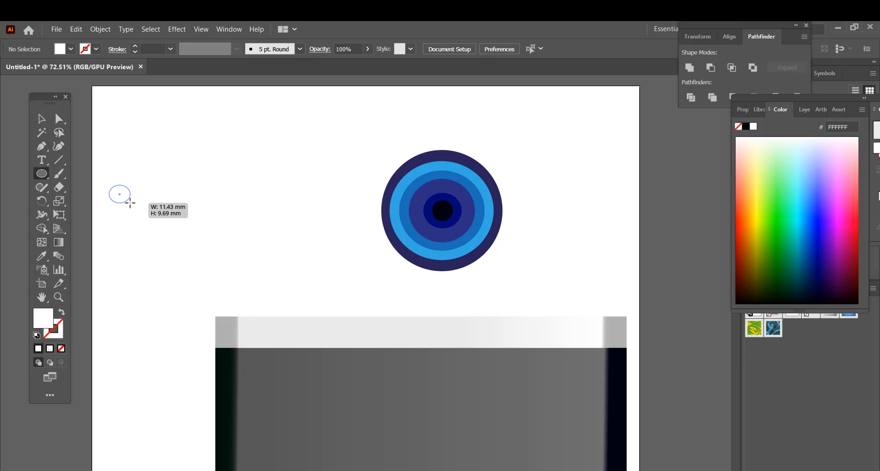
# Step: Draw a small white highlight circle on the lens's upper-left rings and apply a Gaussian Blur with a radius of 16.473 pixels
pyautogui.moveTo(131, 204); pyautogui.dragTo(413, 196)
pyautogui.press('v')
pyautogui.click(177, 29)
pyautogui.moveTo(275, 251)
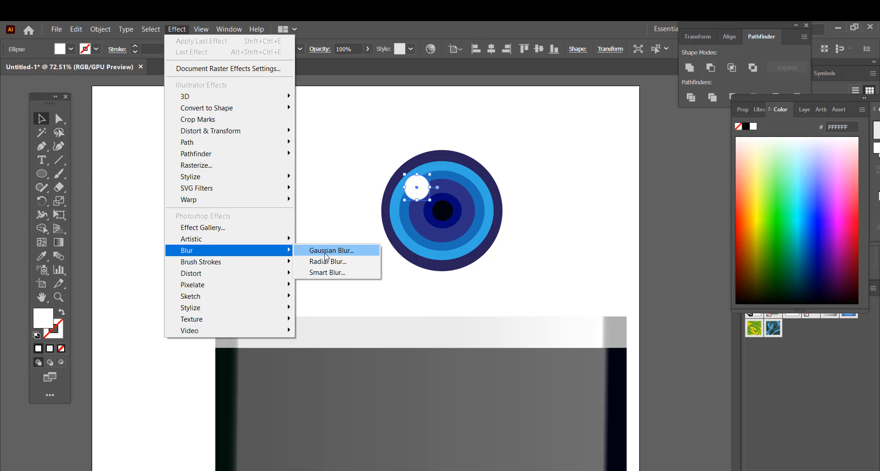
pyautogui.click(326, 251)
pyautogui.moveTo(205, 189); pyautogui.dragTo(187, 191)
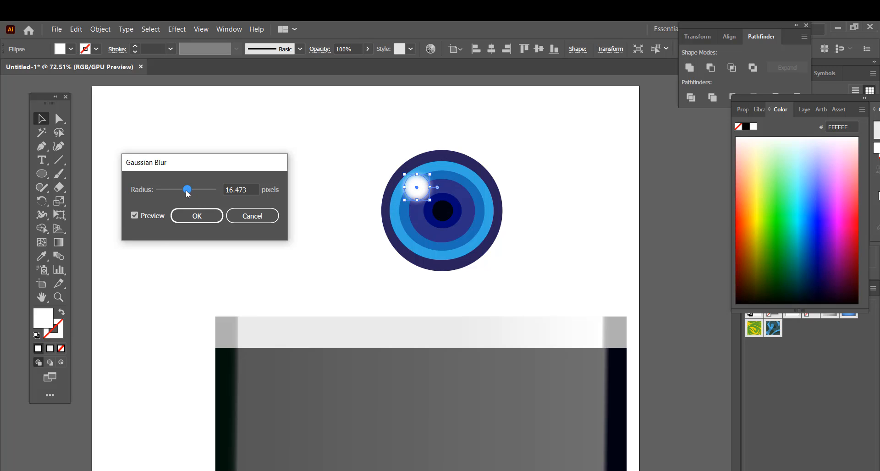
pyautogui.click(193, 217)
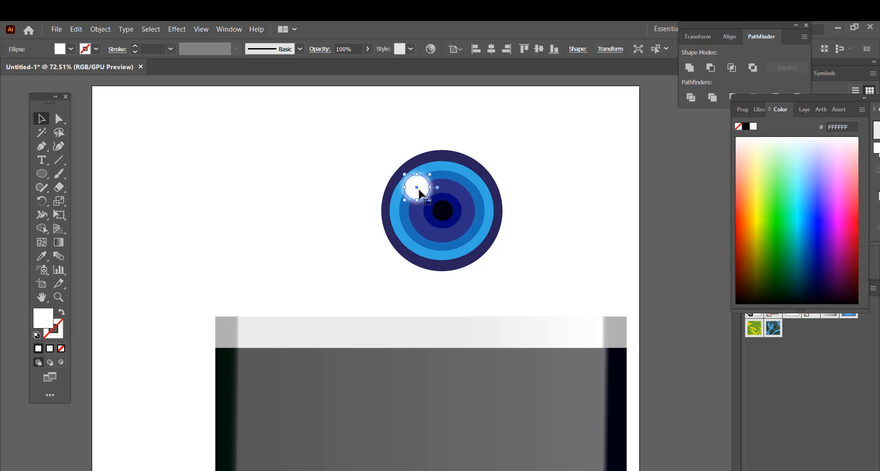
# Step: Duplicate the blurred highlight as a smaller spot beside the lens's black centre and deselect it
pyautogui.keyDown('alt'); pyautogui.moveTo(419, 190); pyautogui.dragTo(431, 205); pyautogui.keyUp('alt')
pyautogui.click(536, 180)
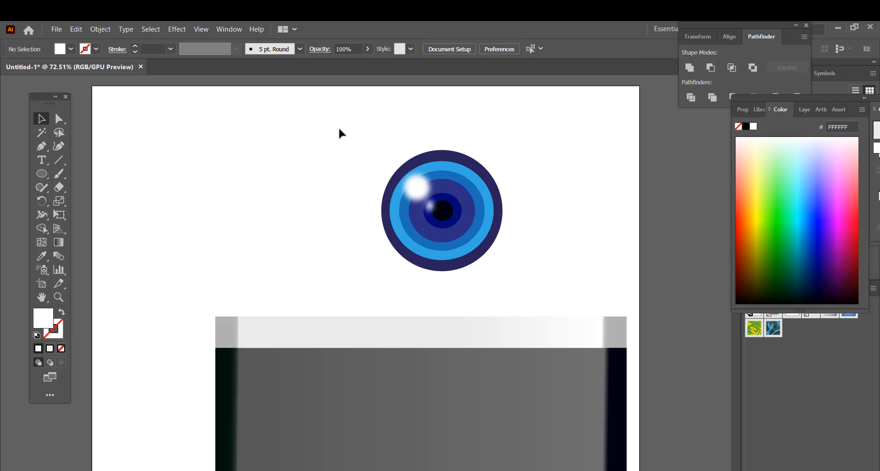
# Step: Group the lens circles with their highlights, and move the camera body up the page behind the lens
pyautogui.moveTo(339, 132); pyautogui.dragTo(456, 246)
pyautogui.rightClick(452, 231)
pyautogui.click(507, 304)
pyautogui.moveTo(416, 391); pyautogui.dragTo(380, 208)
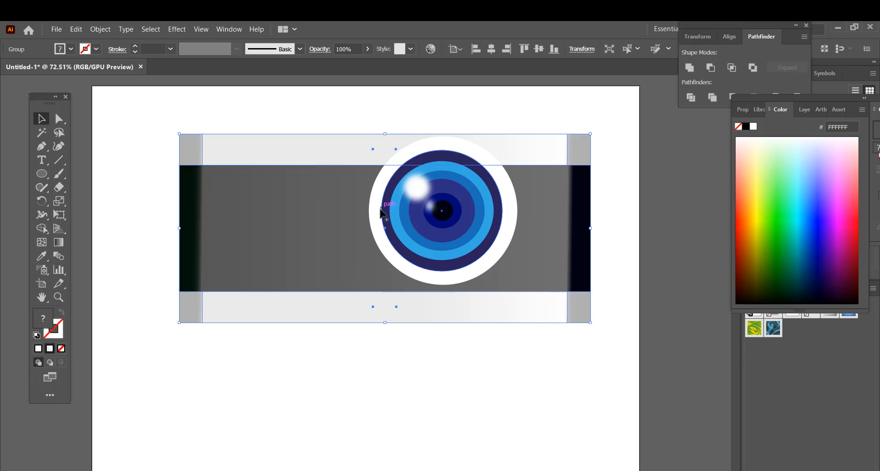
# Step: Move the camera body and lens together down the page, then deselect them
pyautogui.click(380, 209)
pyautogui.click(257, 331)
pyautogui.moveTo(135, 129); pyautogui.dragTo(420, 349)
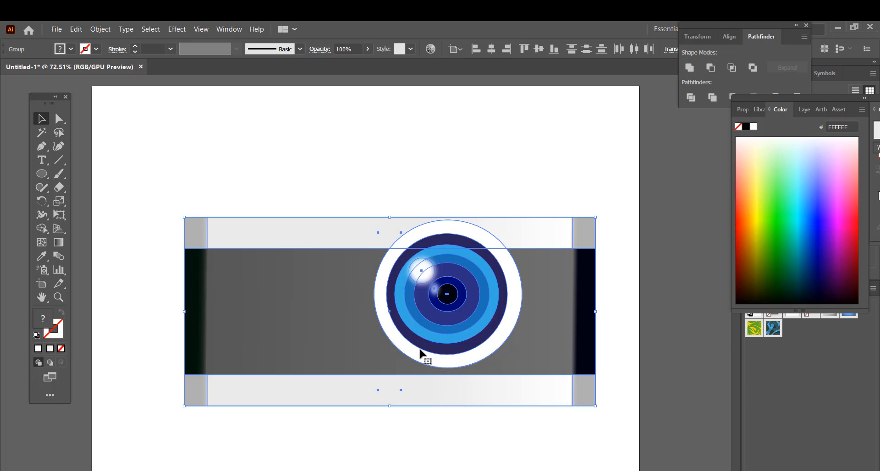
pyautogui.click(238, 140)
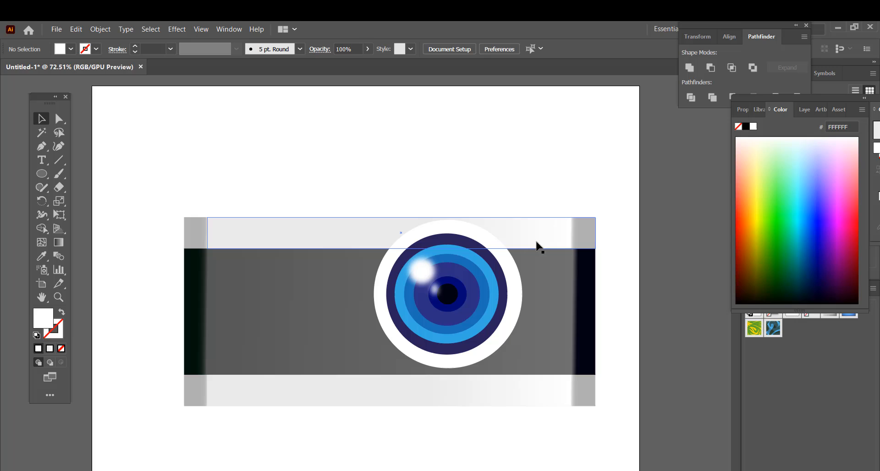
# Step: Ungroup the lens and select only its outer white circle
pyautogui.rightClick(433, 361)
pyautogui.click(242, 160)
pyautogui.rightClick(469, 300)
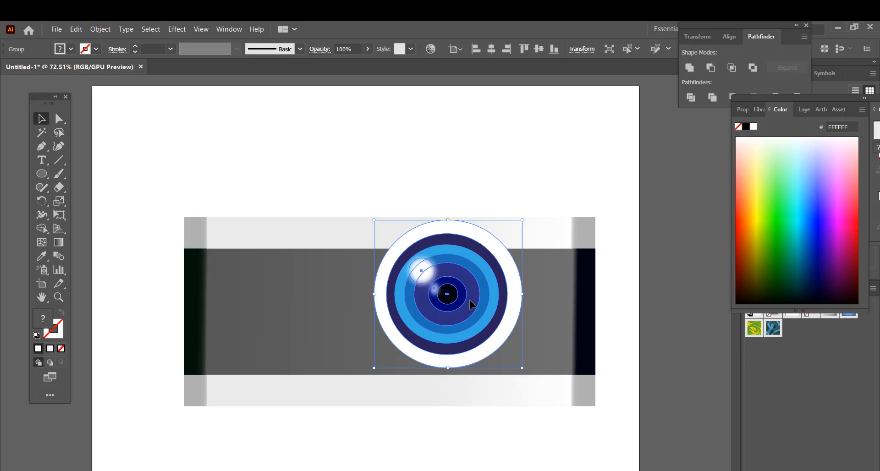
pyautogui.click(479, 386)
pyautogui.click(166, 176)
pyautogui.click(383, 310)
# Step: Try the gradient sampled from the camera body's upper strip on the lens's outer circle, comparing it with a solid fill
pyautogui.press('i')
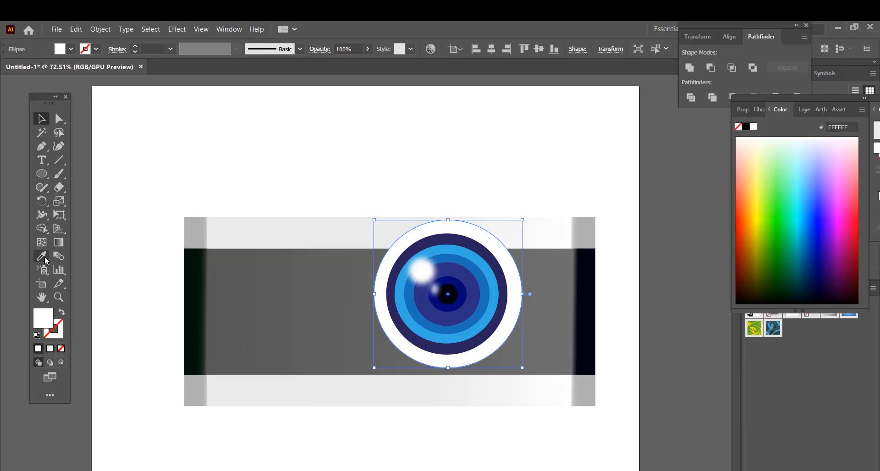
pyautogui.click(312, 226)
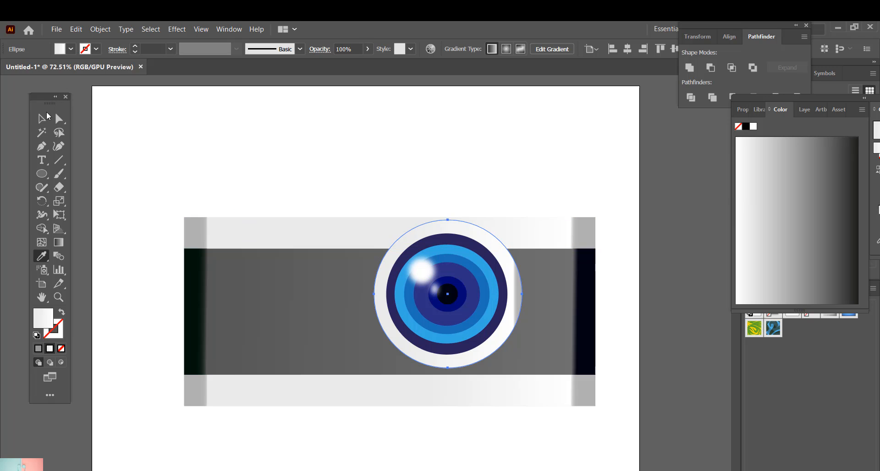
pyautogui.press('v')
pyautogui.click(40, 350)
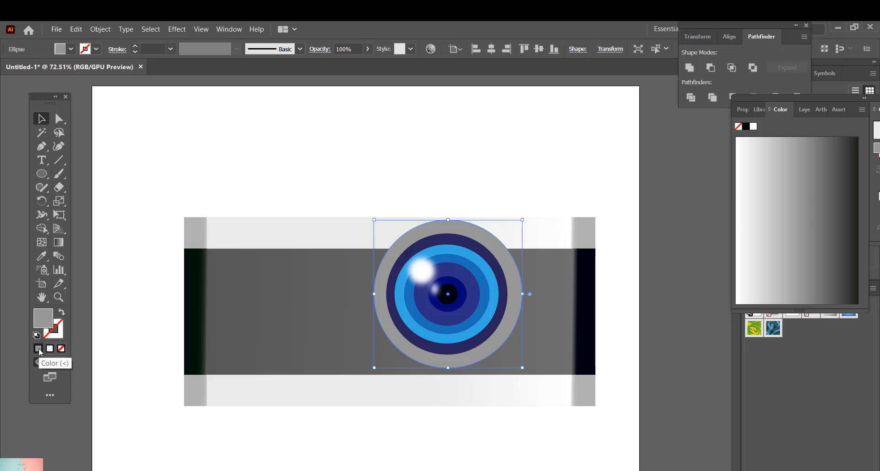
pyautogui.click(51, 350)
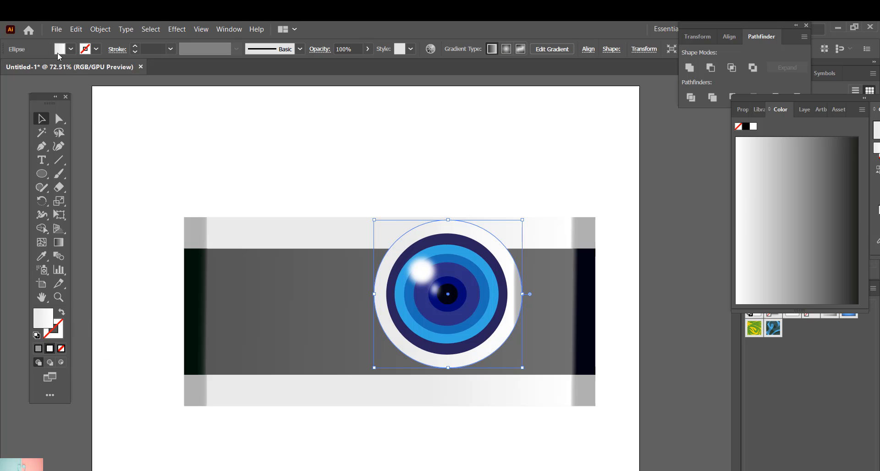
# Step: Fill the lens's outer circle with the light grey EDEDED swatch and deselect it
pyautogui.click(71, 49)
pyautogui.click(72, 94)
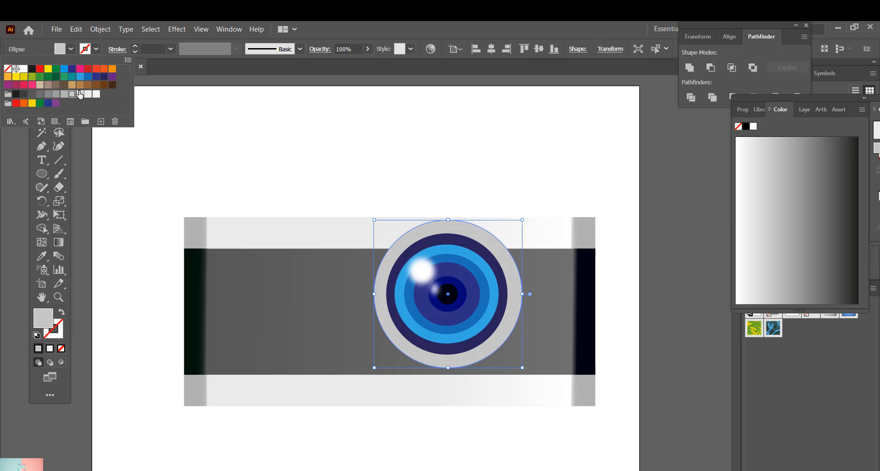
pyautogui.click(80, 94)
pyautogui.click(88, 94)
pyautogui.click(111, 184)
pyautogui.click(113, 213)
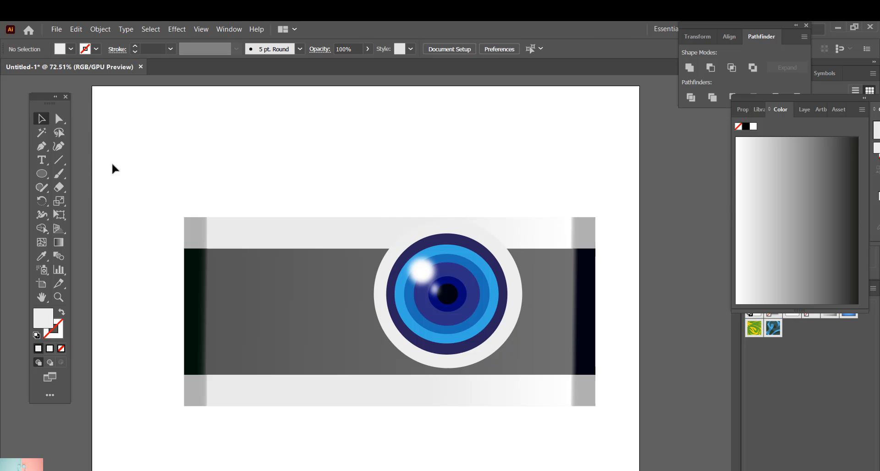
# Step: Draw a light grey rectangle above the lens as the viewfinder housing, overlapping the camera body's upper edge, and deselect it
pyautogui.moveTo(40, 174); pyautogui.dragTo(73, 174)
pyautogui.moveTo(401, 178); pyautogui.dragTo(535, 220)
pyautogui.click(291, 156)
pyautogui.click(424, 206)
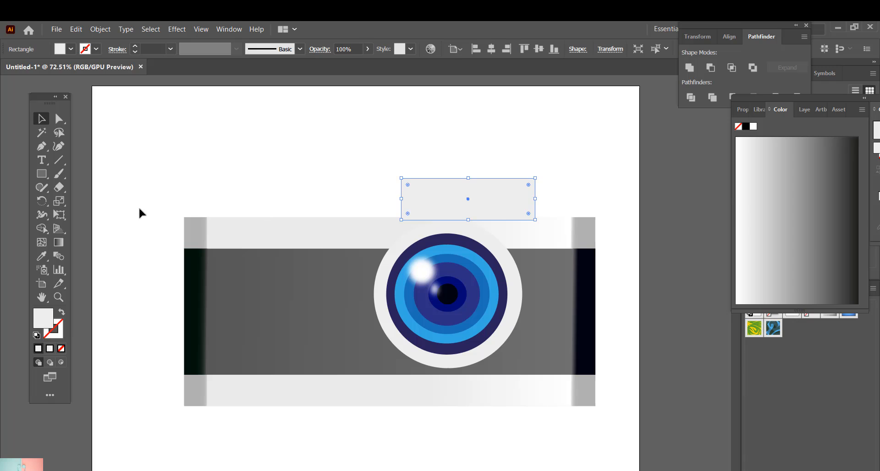
pyautogui.click(169, 163)
# Step: Draw a rounded rectangle window at the right end of the viewfinder housing and fill it with blue 1D71B8
pyautogui.click(41, 173)
pyautogui.click(88, 187)
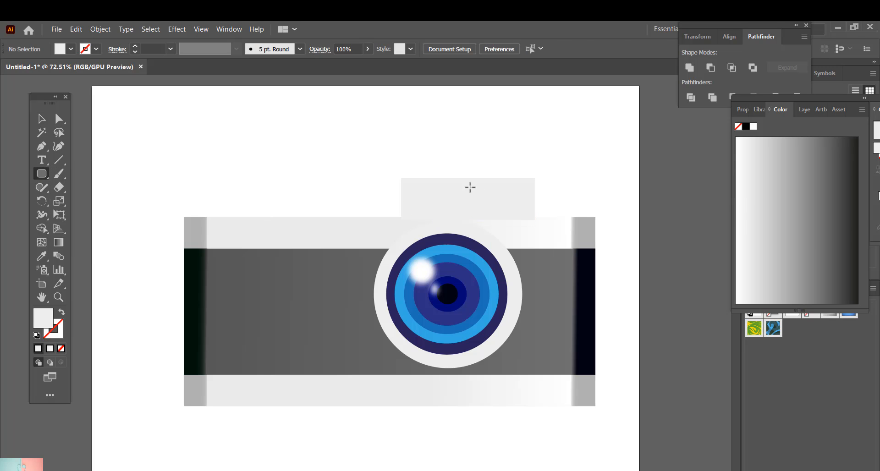
pyautogui.moveTo(471, 187); pyautogui.dragTo(527, 208)
pyautogui.click(71, 49)
pyautogui.click(80, 76)
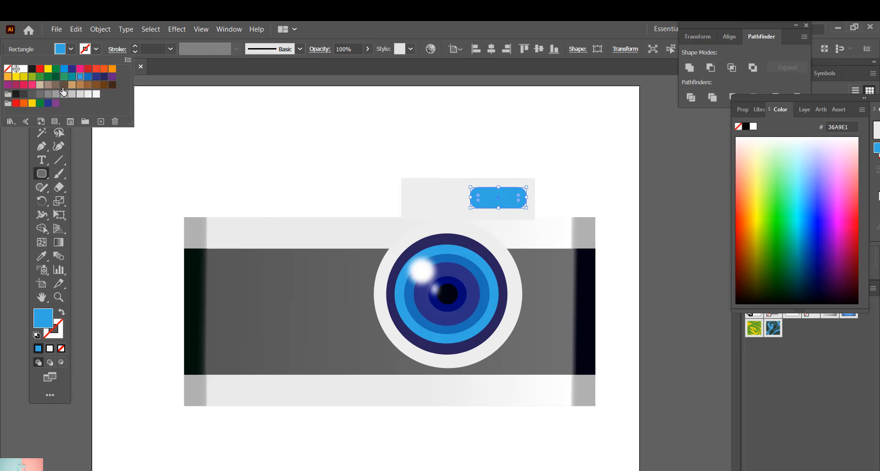
pyautogui.click(88, 77)
pyautogui.click(208, 127)
pyautogui.click(302, 133)
pyautogui.click(475, 292)
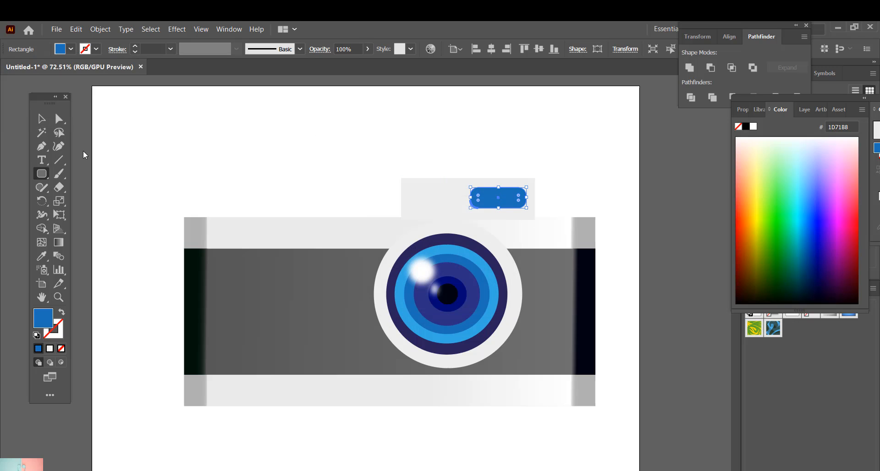
# Step: Enlarge the blue rounded window in height and width within the housing, then deselect it
pyautogui.click(41, 118)
pyautogui.moveTo(498, 187); pyautogui.dragTo(499, 211)
pyautogui.moveTo(526, 197); pyautogui.dragTo(533, 197)
pyautogui.click(585, 188)
# Step: Add a small near-black 1D1D1B rounded window at the housing's left end with a tiny dark red dot beneath it
pyautogui.moveTo(41, 173)
pyautogui.mouseDown()
pyautogui.moveTo(101, 187)
pyautogui.moveTo(379, 195)
pyautogui.moveTo(428, 188)
pyautogui.moveTo(99, 201)
pyautogui.mouseUp()
pyautogui.click(72, 49)
pyautogui.click(16, 96)
pyautogui.click(109, 178)
pyautogui.moveTo(102, 203)
pyautogui.mouseDown()
pyautogui.moveTo(428, 208)
pyautogui.moveTo(426, 191)
pyautogui.moveTo(412, 192)
pyautogui.mouseUp()
pyautogui.click(857, 260)
pyautogui.click(41, 119)
pyautogui.click(159, 171)
pyautogui.click(183, 166)
pyautogui.click(383, 161)
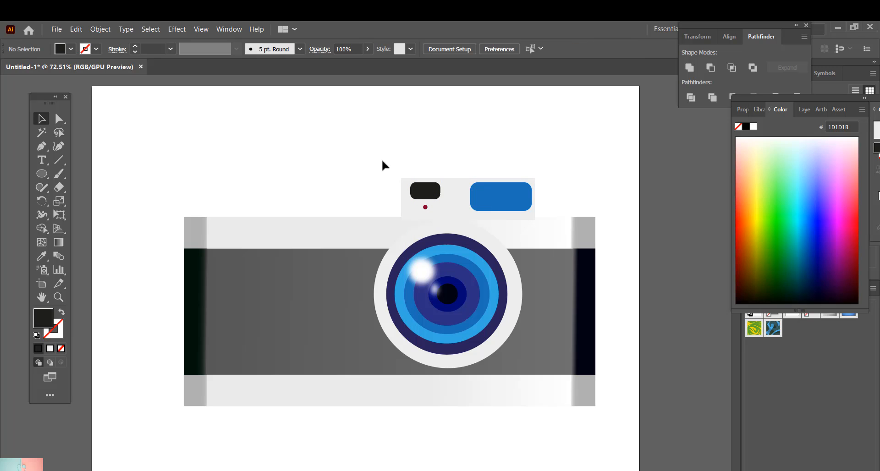
# Step: Send the light grey viewfinder housing to the back, behind the camera body, and deselect it
pyautogui.rightClick(455, 217)
pyautogui.moveTo(511, 373)
pyautogui.click(580, 406)
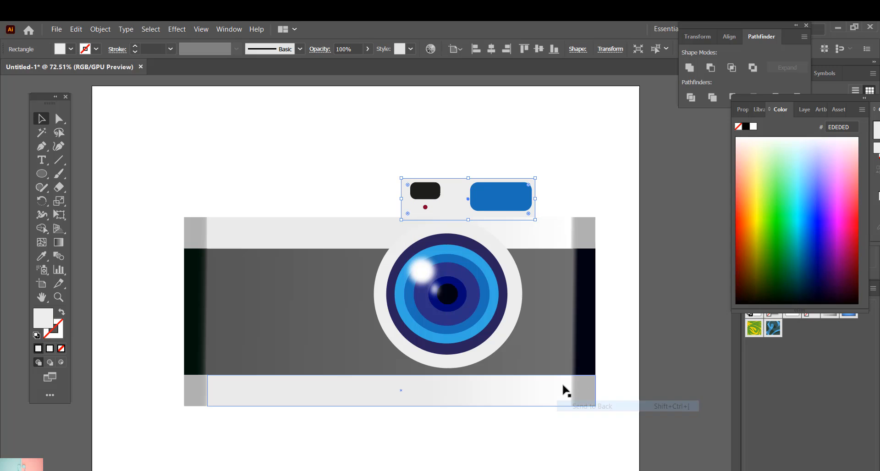
pyautogui.click(183, 171)
# Step: Draw a light grey rectangle over the camera body's upper-left edge, then narrow and shorten it into a shutter button
pyautogui.moveTo(45, 179); pyautogui.dragTo(69, 174)
pyautogui.moveTo(203, 168)
pyautogui.mouseDown()
pyautogui.moveTo(245, 202)
pyautogui.moveTo(251, 224)
pyautogui.mouseUp()
pyautogui.moveTo(205, 197); pyautogui.dragTo(225, 196)
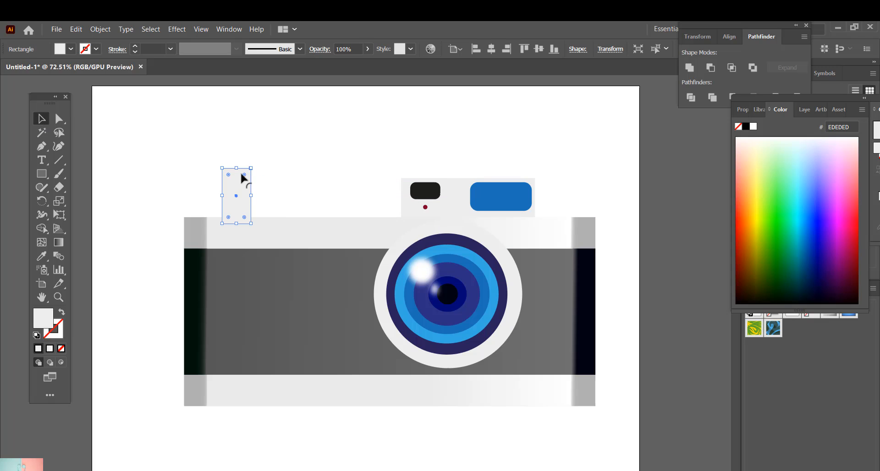
pyautogui.moveTo(237, 168); pyautogui.dragTo(219, 226)
# Step: Send the shutter button behind the camera body and fill it with dark grey 706F6F
pyautogui.rightClick(238, 211)
pyautogui.moveTo(271, 377)
pyautogui.click(405, 415)
pyautogui.click(404, 435)
pyautogui.click(71, 49)
pyautogui.click(46, 98)
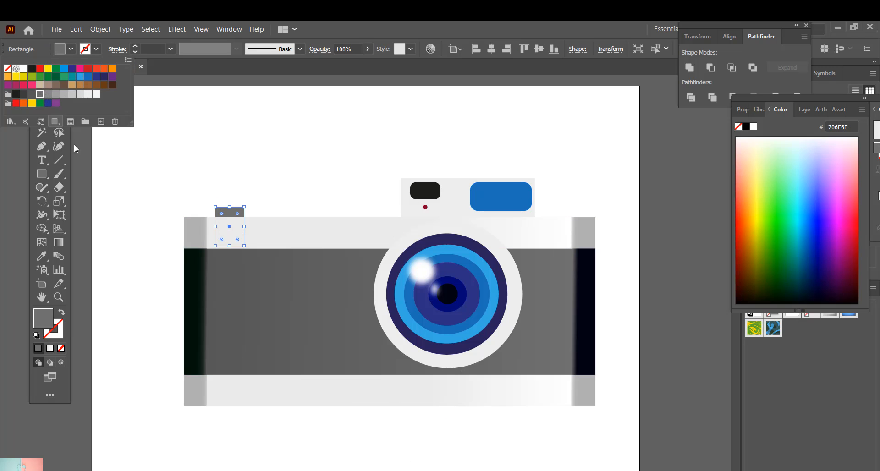
pyautogui.click(108, 174)
# Step: Group all the camera parts into one object and deselect it
pyautogui.moveTo(149, 158); pyautogui.dragTo(605, 402)
pyautogui.rightClick(485, 181)
pyautogui.click(504, 259)
pyautogui.click(41, 173)
pyautogui.click(85, 173)
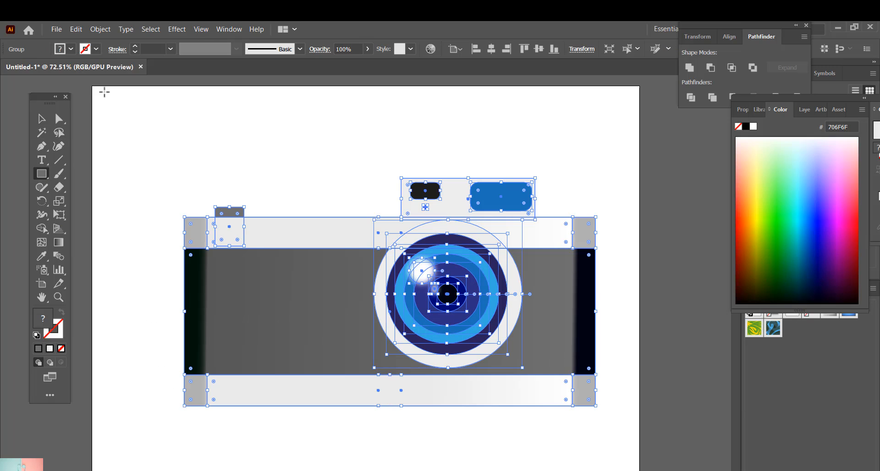
pyautogui.click(41, 119)
pyautogui.click(177, 141)
# Step: Draw a background rectangle covering the artboard and fill it with yellow FCEA10
pyautogui.click(42, 174)
pyautogui.moveTo(94, 88); pyautogui.dragTo(637, 464)
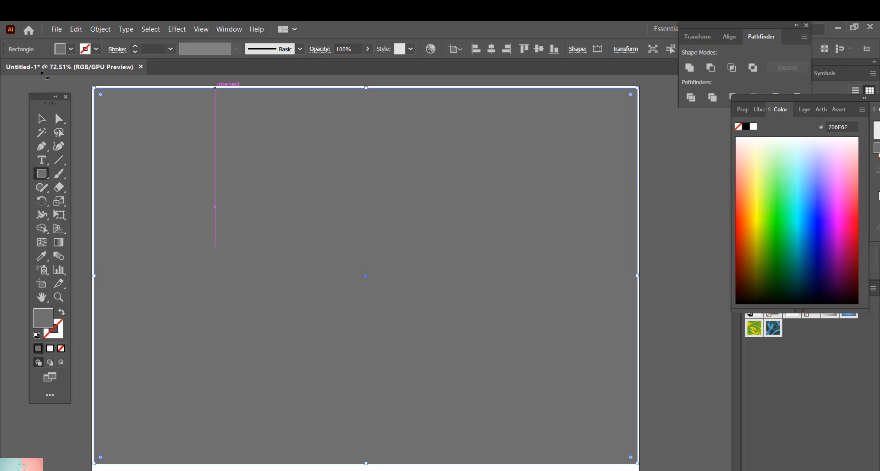
pyautogui.click(71, 49)
pyautogui.click(16, 77)
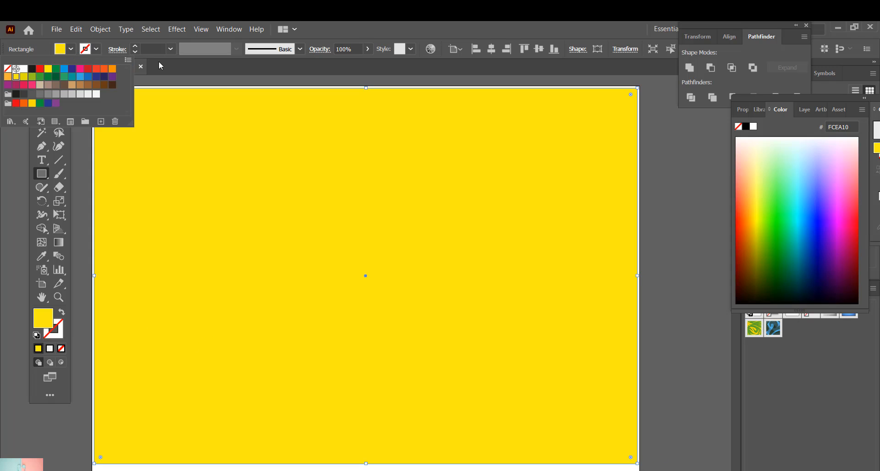
pyautogui.press('Escape')
# Step: Send the yellow background rectangle backward behind the camera
pyautogui.press('v')
pyautogui.rightClick(204, 177)
pyautogui.moveTo(291, 347)
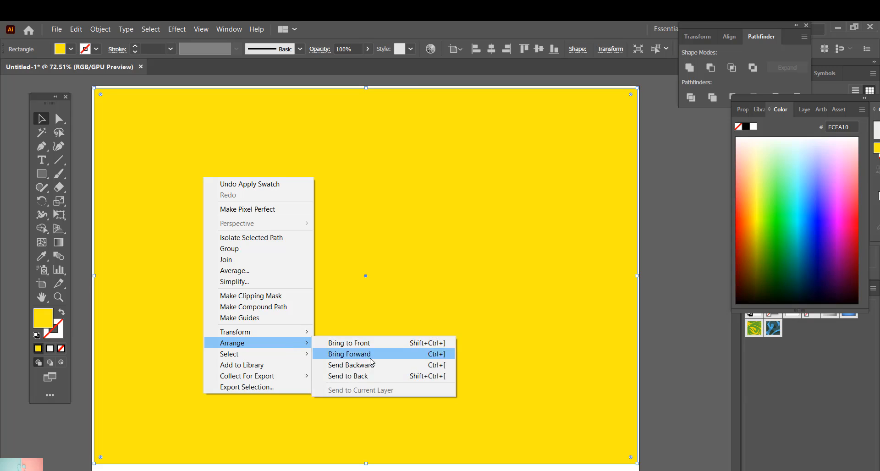
pyautogui.click(372, 365)
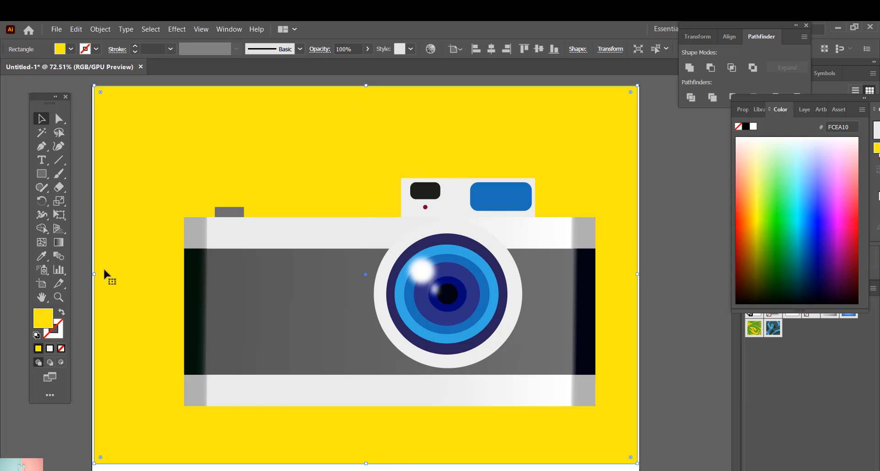